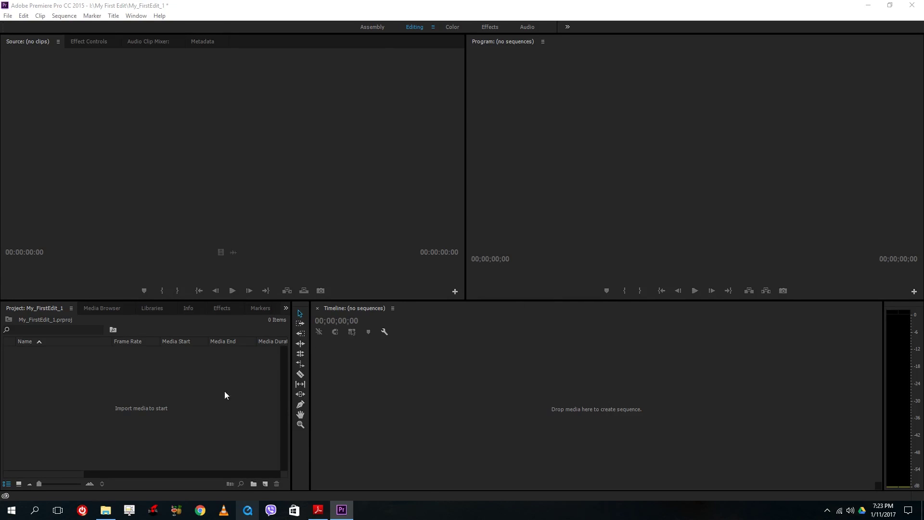
# Switch to File Explorer and examine how the media folders in My First Edit on the TutorTube (I:) drive are organised
pyautogui.click(403, 184)
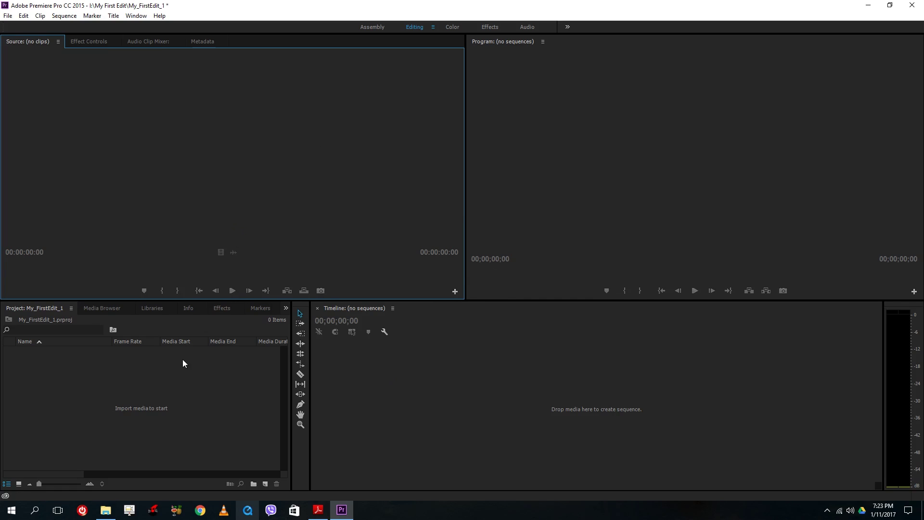
pyautogui.click(112, 509)
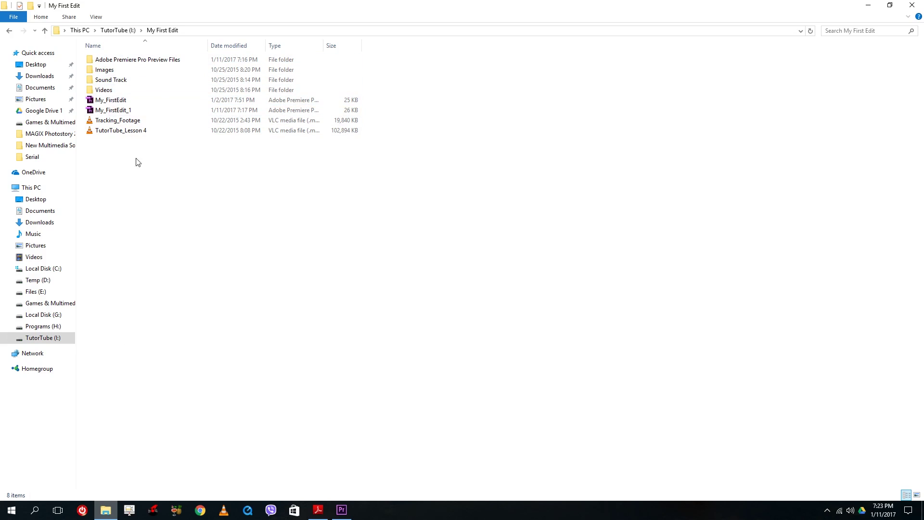
pyautogui.click(95, 72)
pyautogui.click(102, 81)
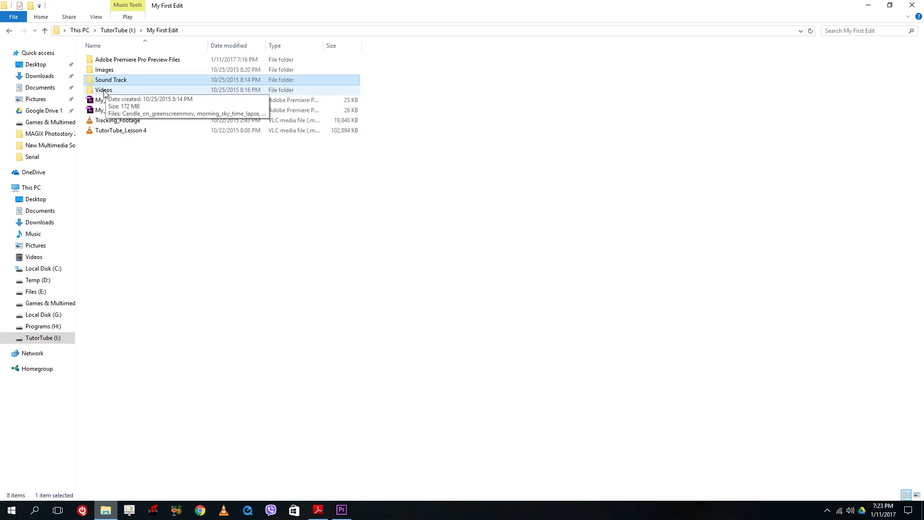
pyautogui.click(106, 91)
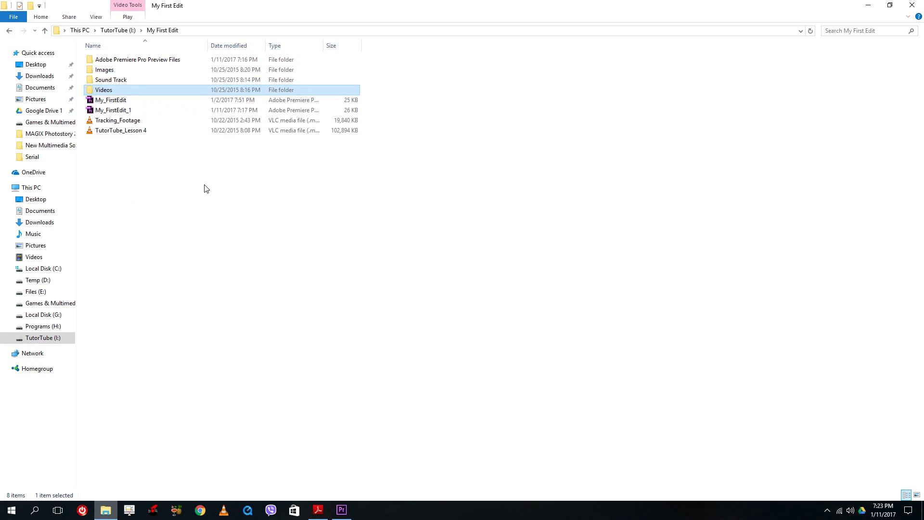
pyautogui.click(160, 169)
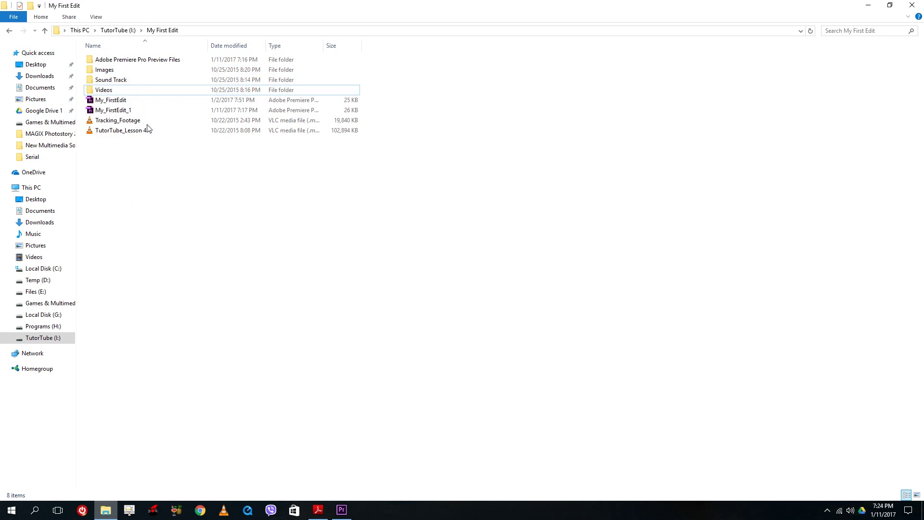
pyautogui.click(118, 30)
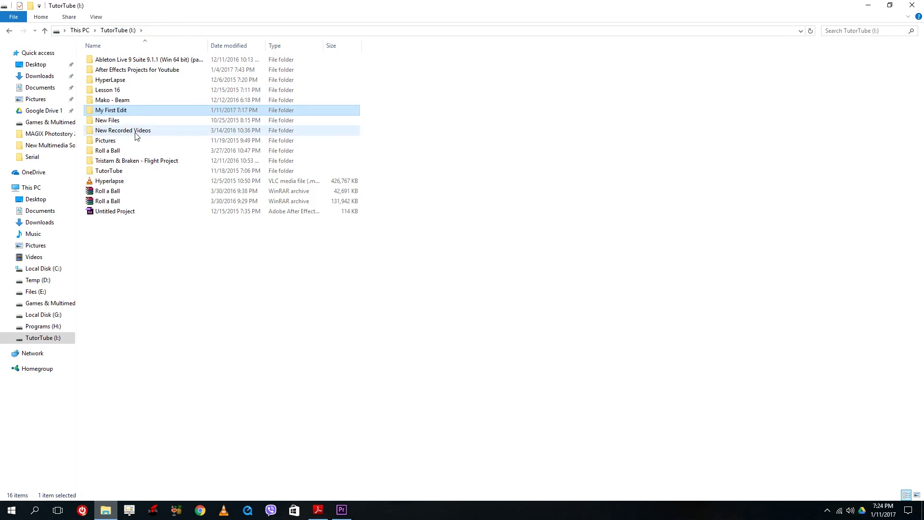
pyautogui.doubleClick(99, 112)
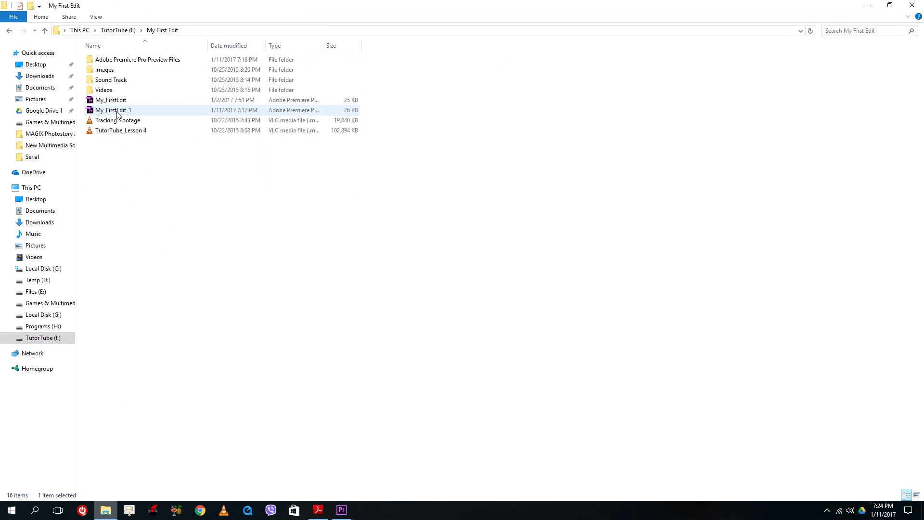
# Look through the files inside the Videos, Sound Track and Images folders of My First Edit
pyautogui.doubleClick(117, 92)
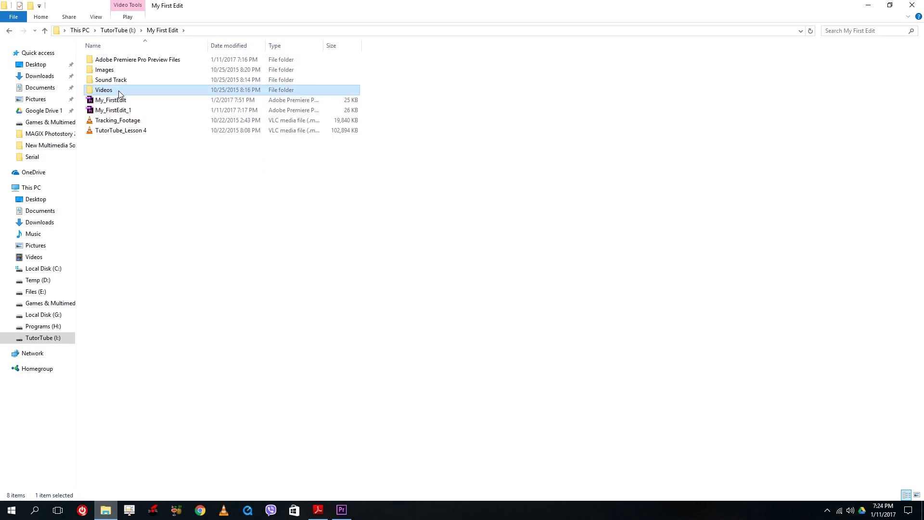
pyautogui.moveTo(223, 121); pyautogui.dragTo(100, 43)
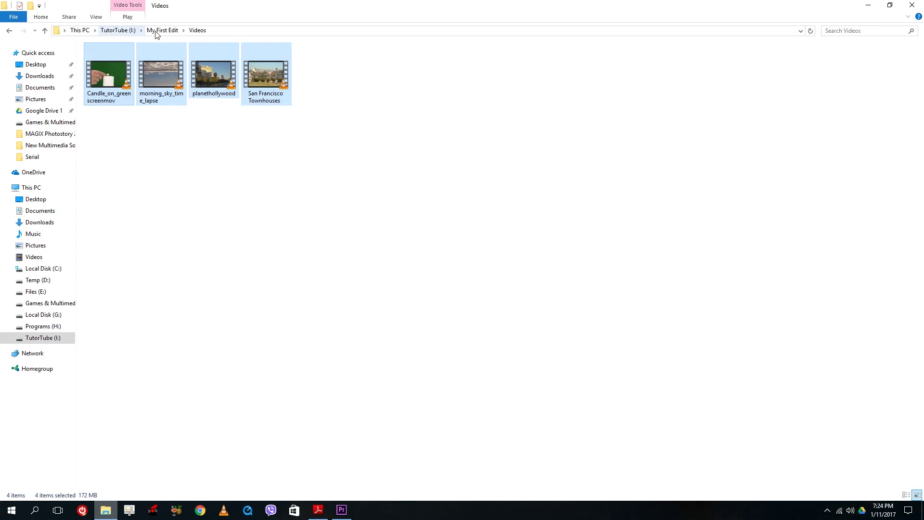
pyautogui.click(163, 30)
pyautogui.doubleClick(114, 81)
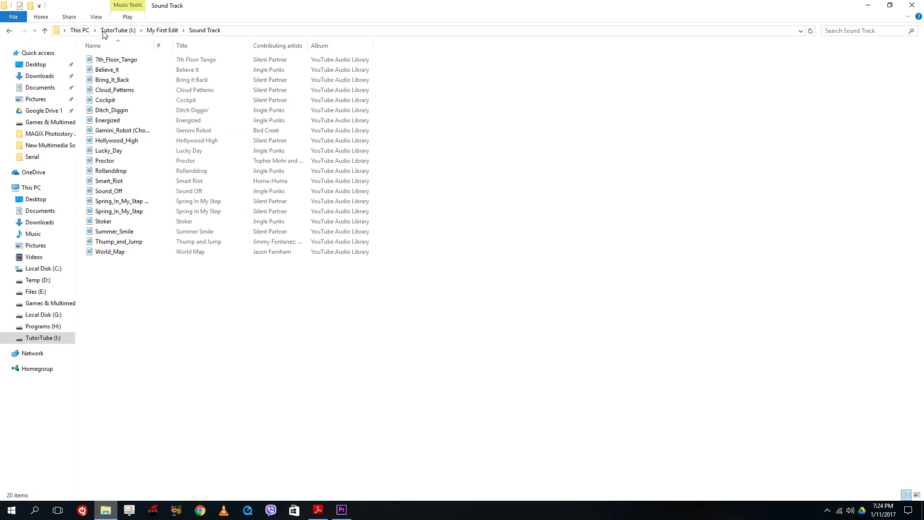
pyautogui.click(162, 30)
pyautogui.doubleClick(116, 71)
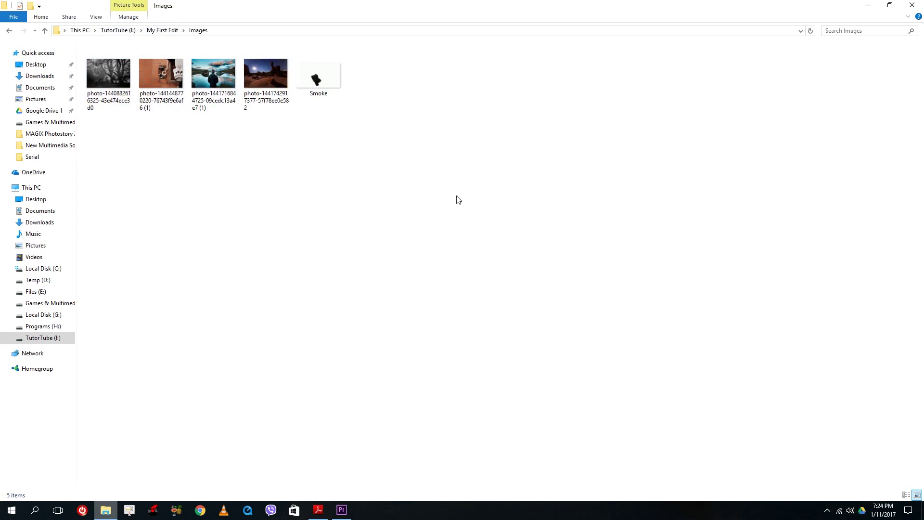
pyautogui.moveTo(484, 208); pyautogui.dragTo(85, 44)
pyautogui.click(162, 30)
pyautogui.click(285, 179)
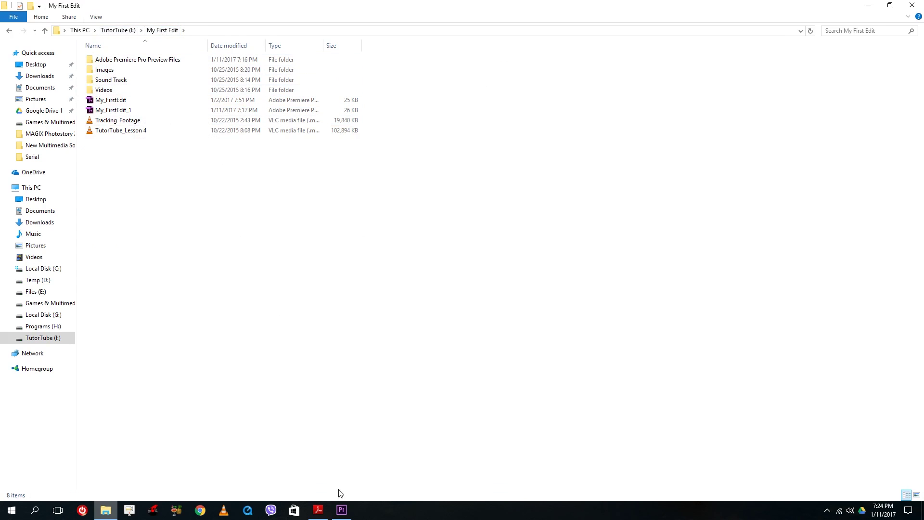
# Switch to Premiere Pro and open the My_FirstEdit_1 project from the My First Edit folder, saving the current project's changes
pyautogui.click(341, 510)
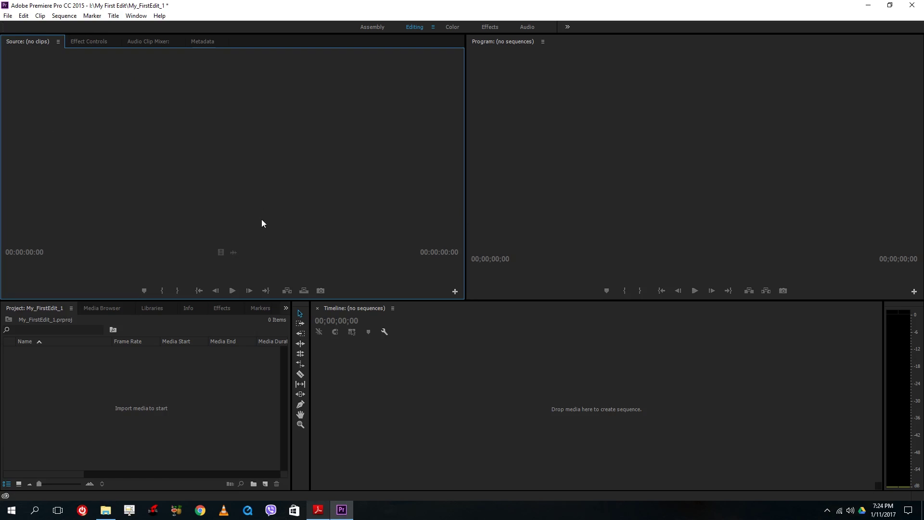
pyautogui.click(8, 16)
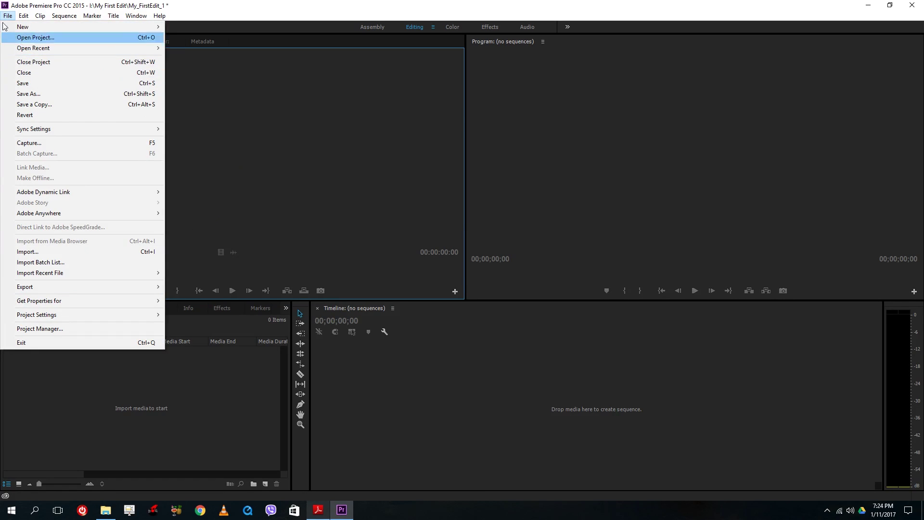
pyautogui.click(31, 39)
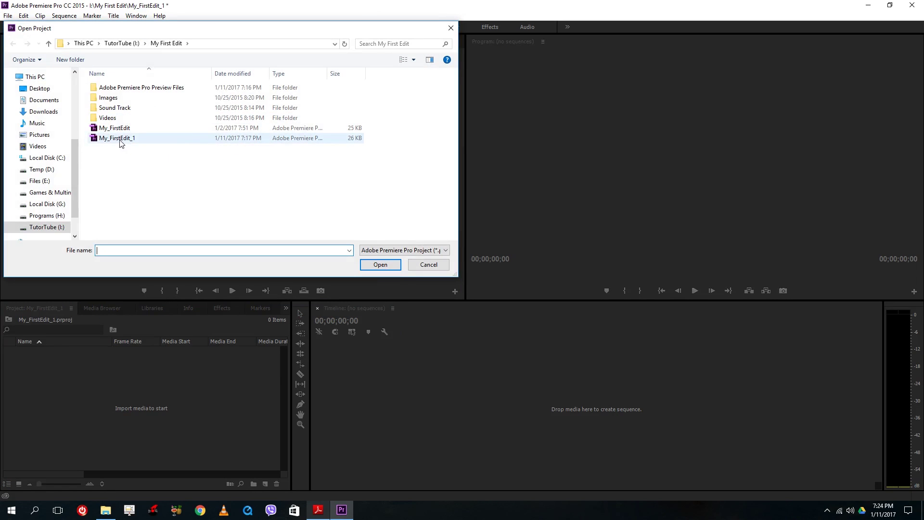
pyautogui.click(119, 140)
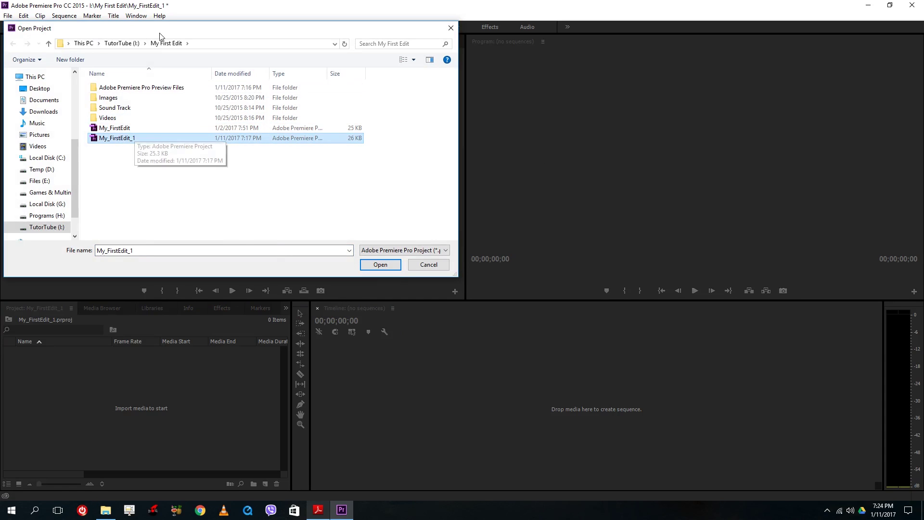
pyautogui.click(122, 42)
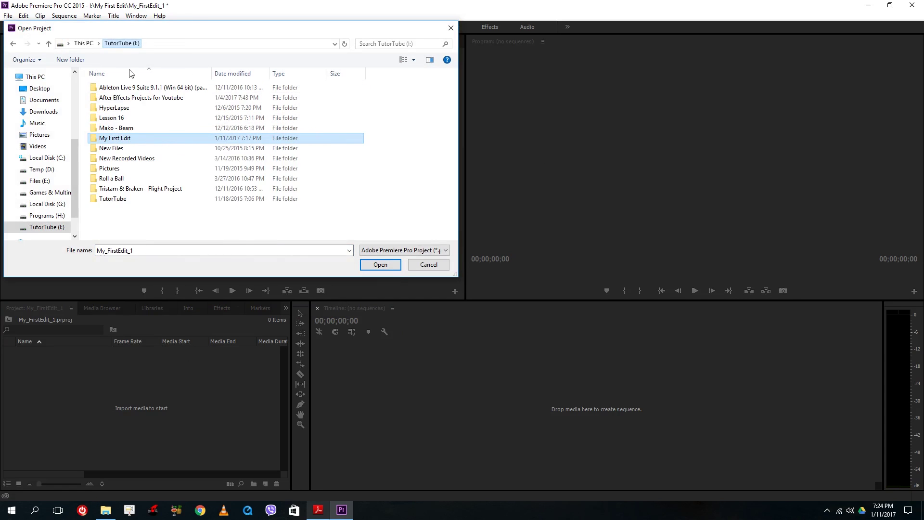
pyautogui.doubleClick(128, 139)
pyautogui.click(120, 139)
pyautogui.click(380, 265)
pyautogui.click(438, 264)
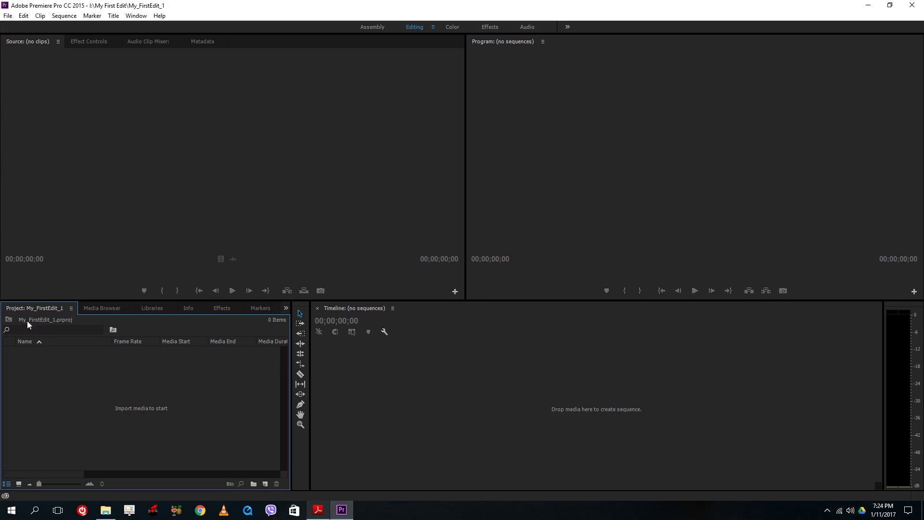
pyautogui.click(135, 17)
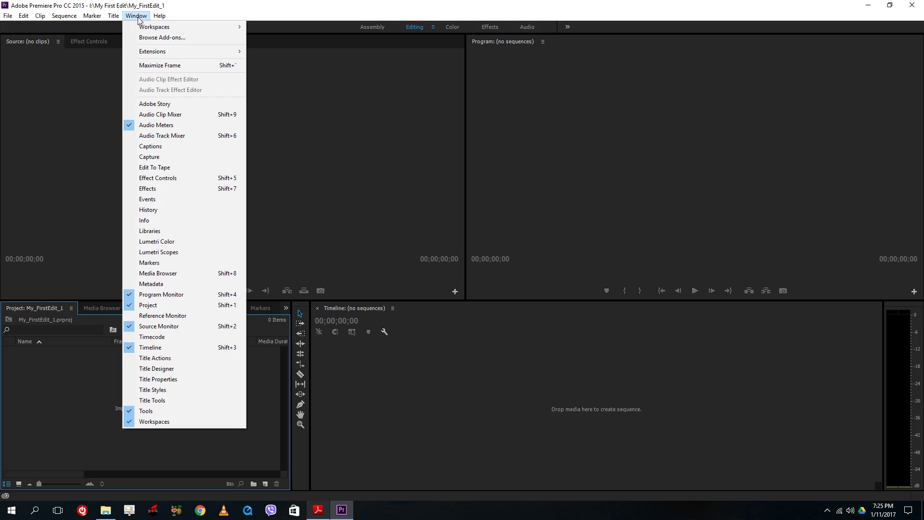
pyautogui.click(57, 417)
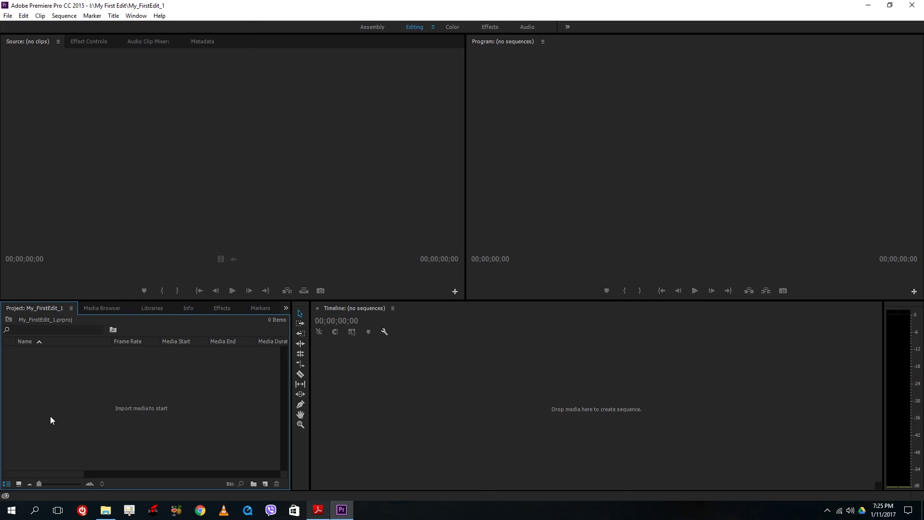
pyautogui.rightClick(174, 389)
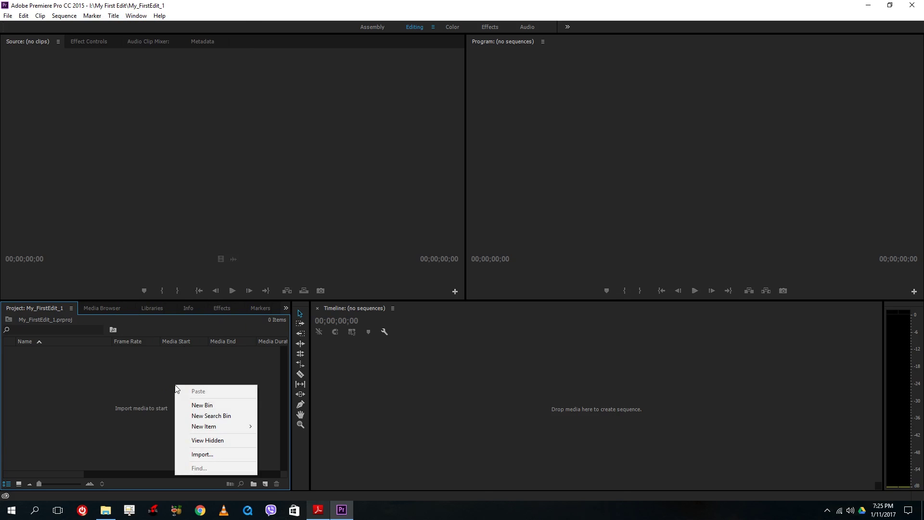
pyautogui.click(111, 374)
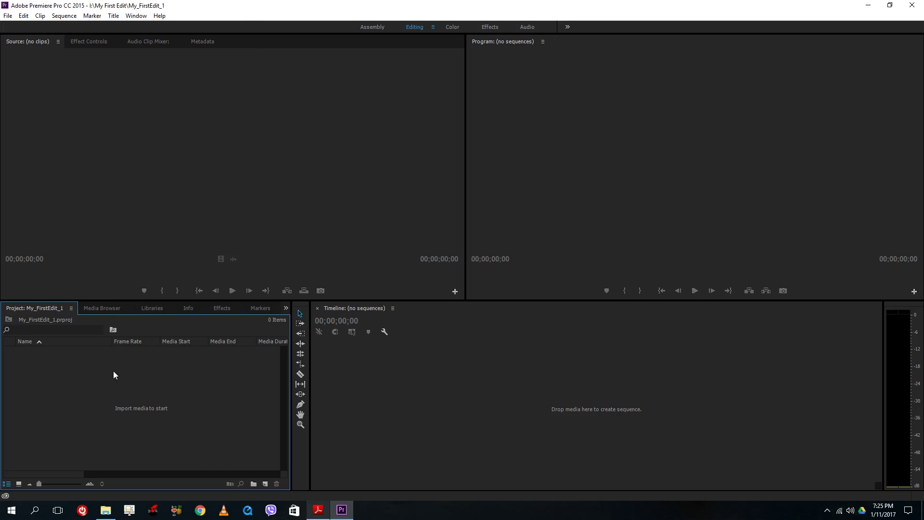
pyautogui.click(7, 17)
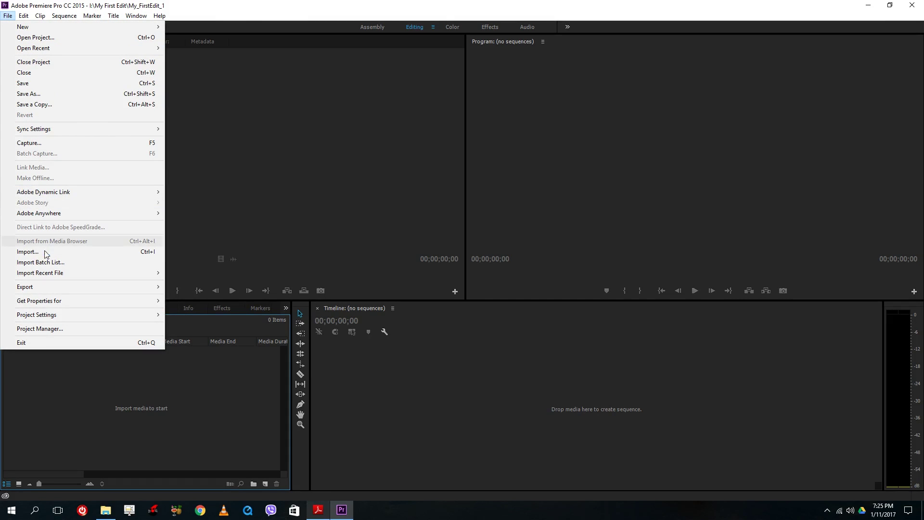
pyautogui.click(218, 396)
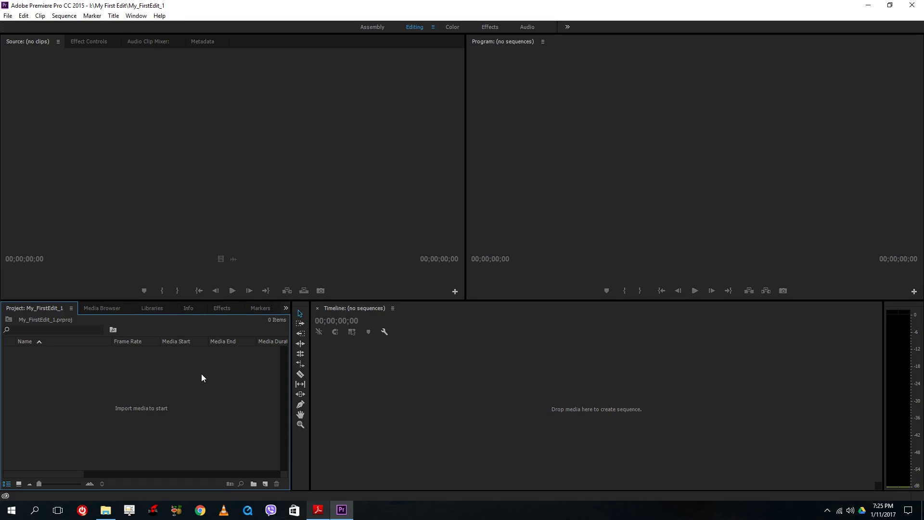
# Import the entire Images folder from My First Edit into the project as a bin and check its contents
pyautogui.doubleClick(202, 377)
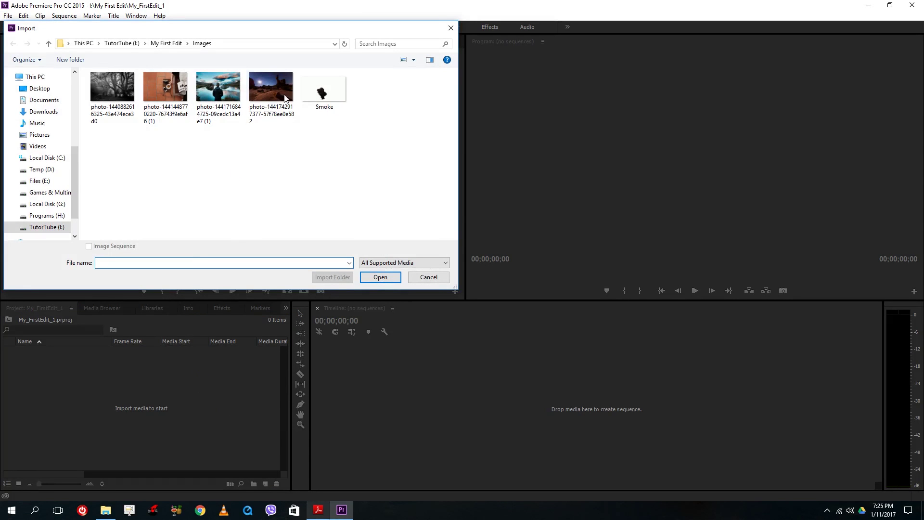
pyautogui.click(169, 45)
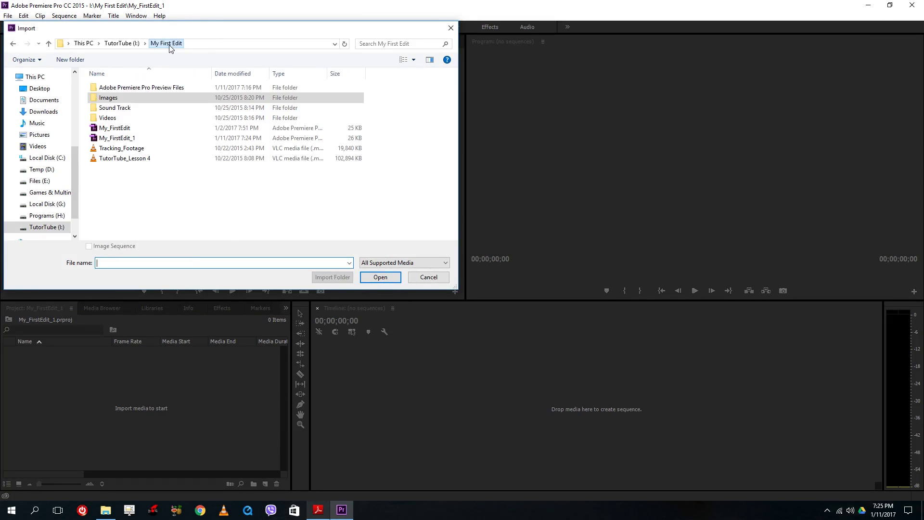
pyautogui.click(109, 99)
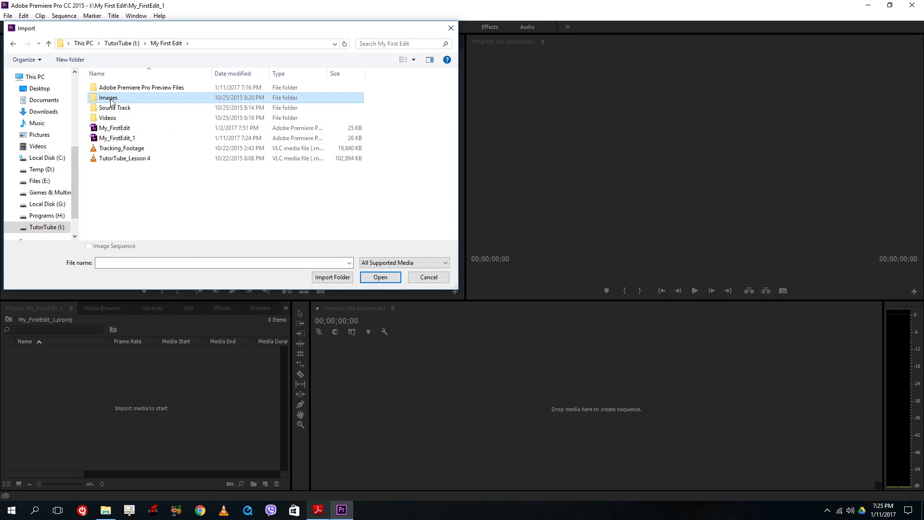
pyautogui.click(333, 277)
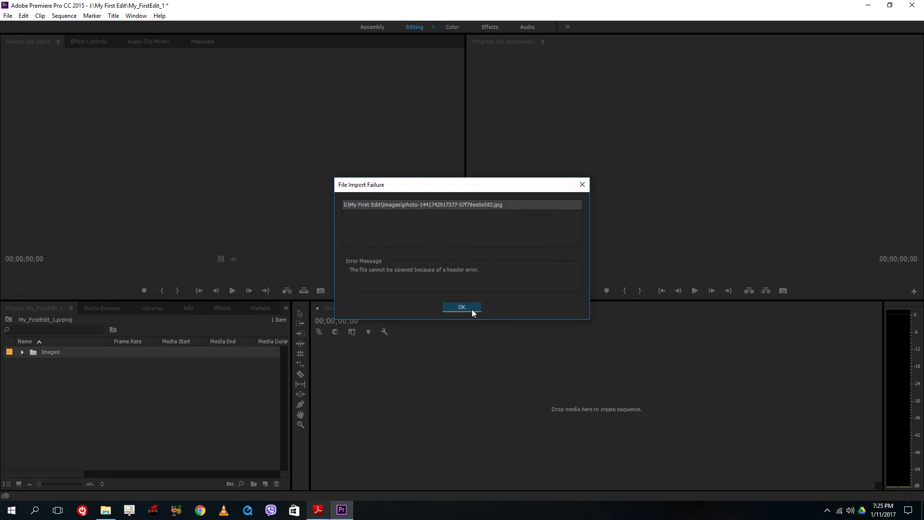
pyautogui.click(471, 310)
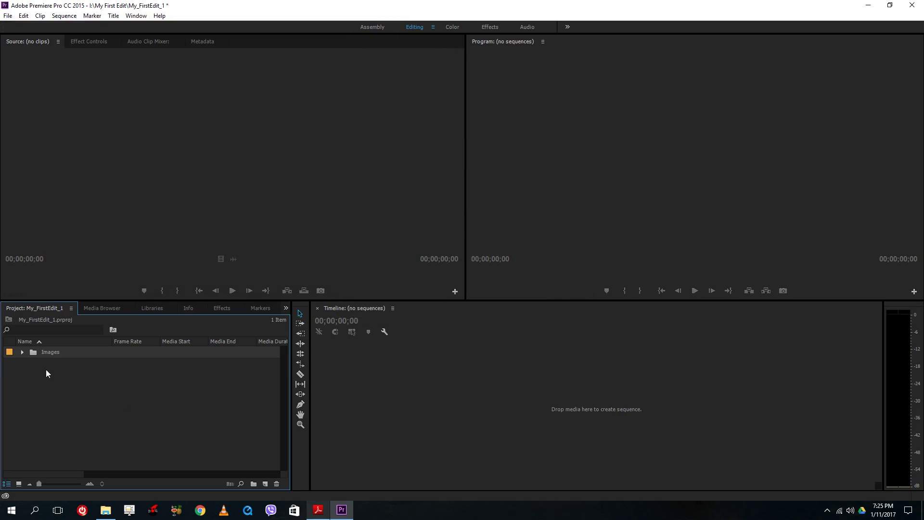
pyautogui.click(21, 353)
pyautogui.click(21, 352)
# Import the entire Sound Track folder from My First Edit into the project as a bin
pyautogui.doubleClick(148, 368)
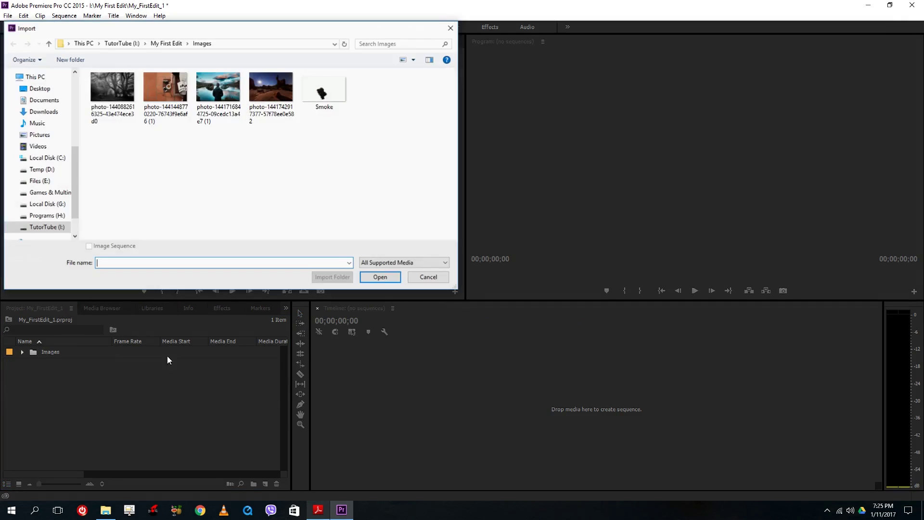
pyautogui.click(159, 44)
pyautogui.click(123, 108)
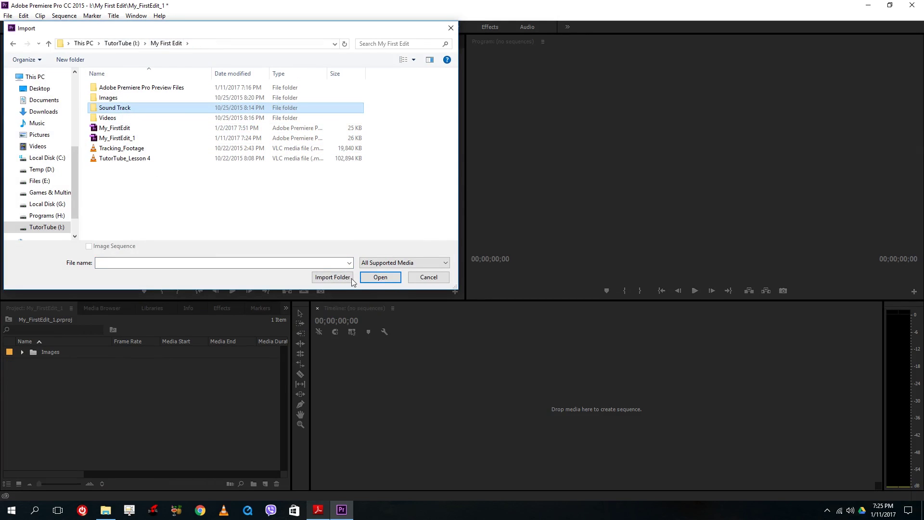
pyautogui.click(353, 277)
# Import the entire Videos folder from My First Edit into the project as a bin
pyautogui.doubleClick(133, 405)
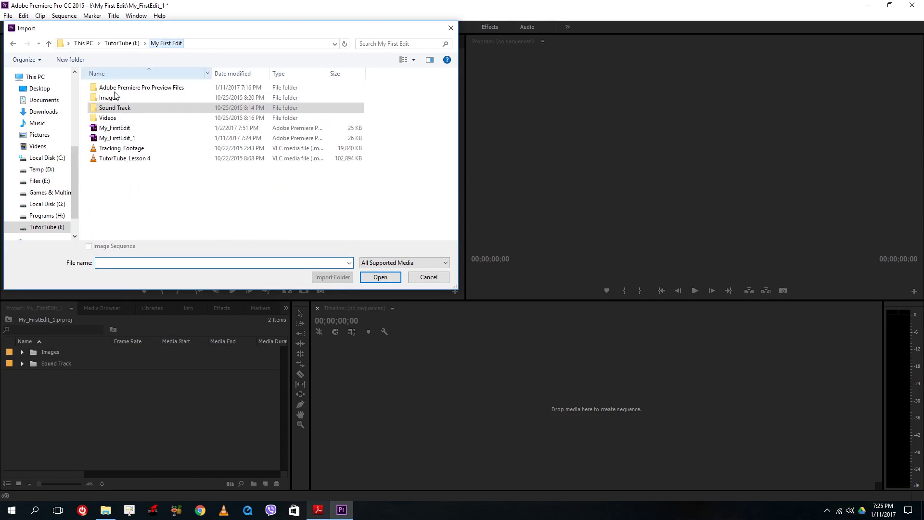
pyautogui.click(109, 117)
pyautogui.click(332, 277)
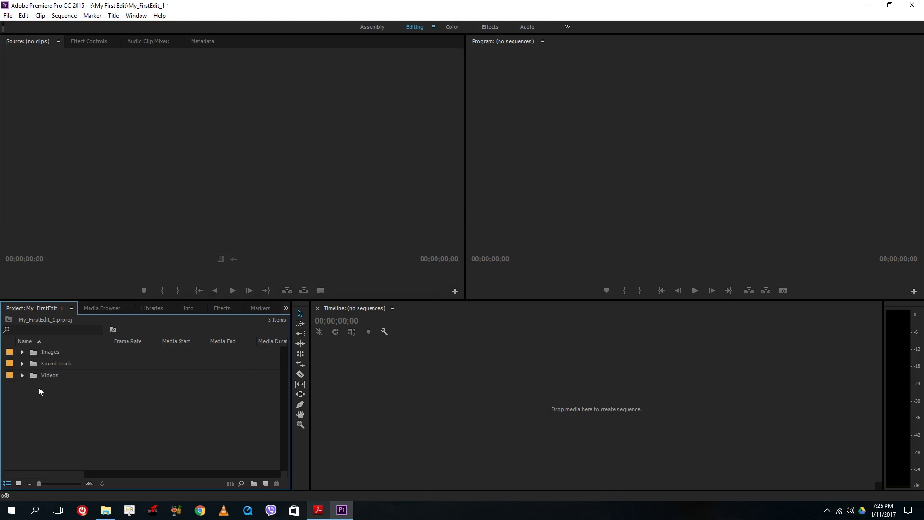
# Expand the Videos, Sound Track and Images bins to check the imported files, and collapse them again
pyautogui.click(23, 376)
pyautogui.click(23, 364)
pyautogui.click(22, 352)
pyautogui.click(22, 352)
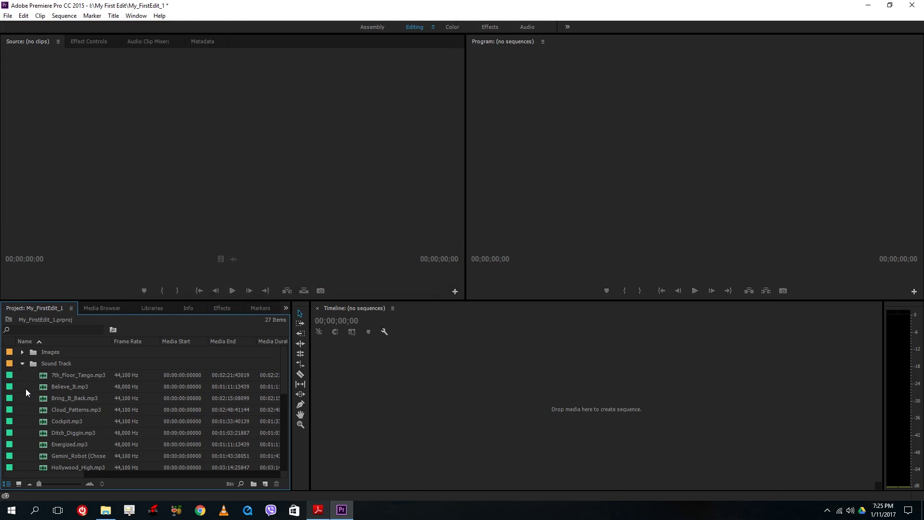
pyautogui.click(23, 364)
pyautogui.click(23, 375)
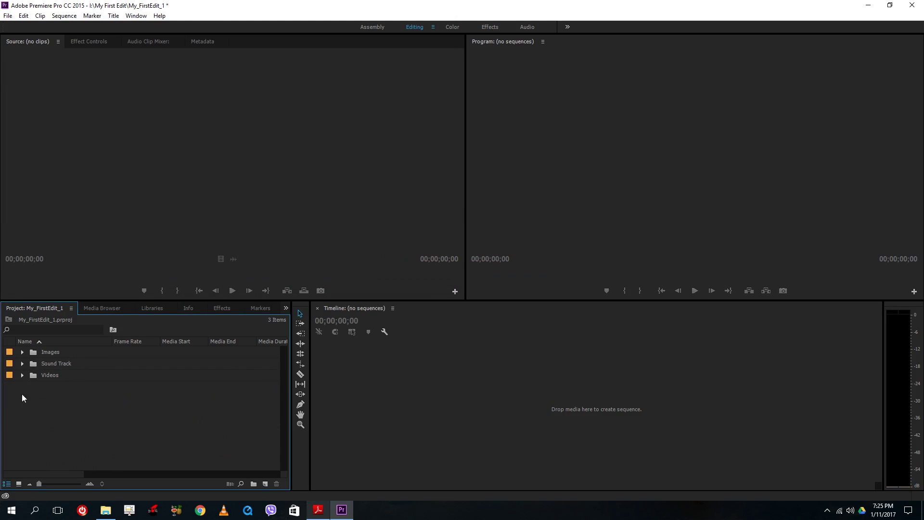
# Show the project items as icons, look inside the Images bin, and return to the list view
pyautogui.click(19, 483)
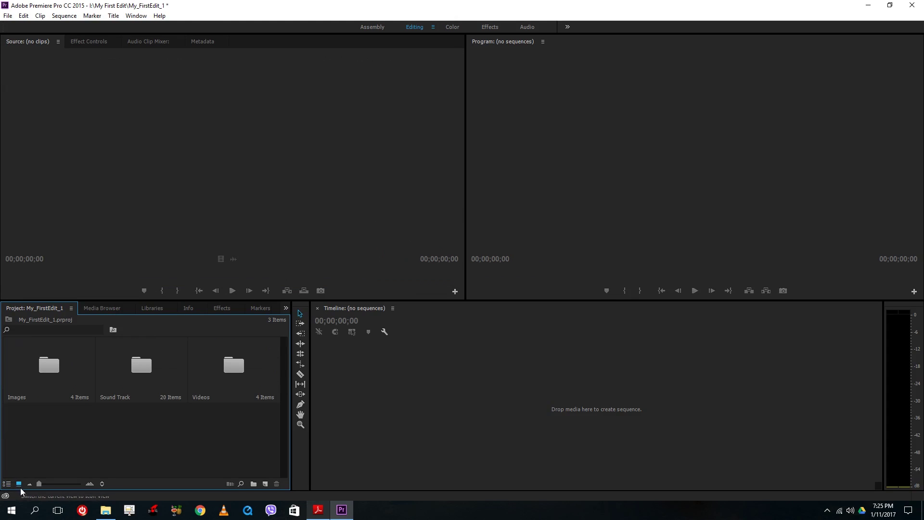
pyautogui.doubleClick(65, 363)
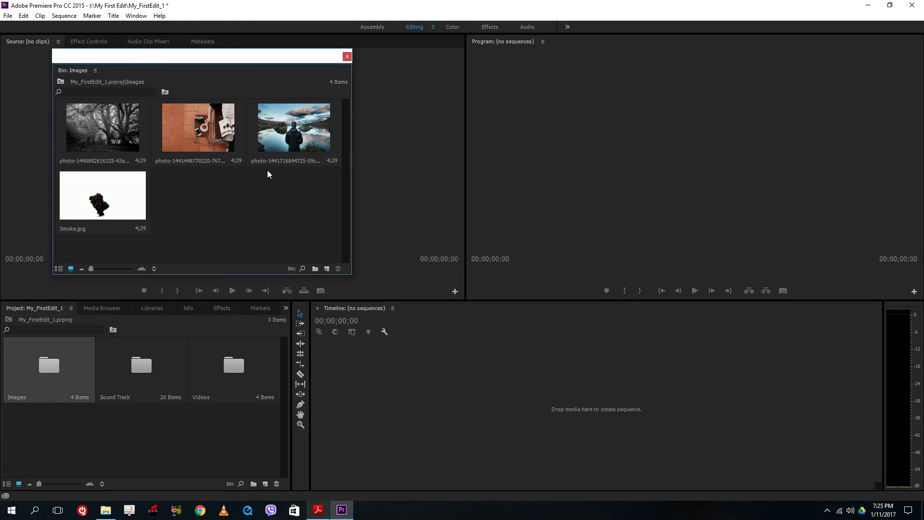
pyautogui.click(348, 57)
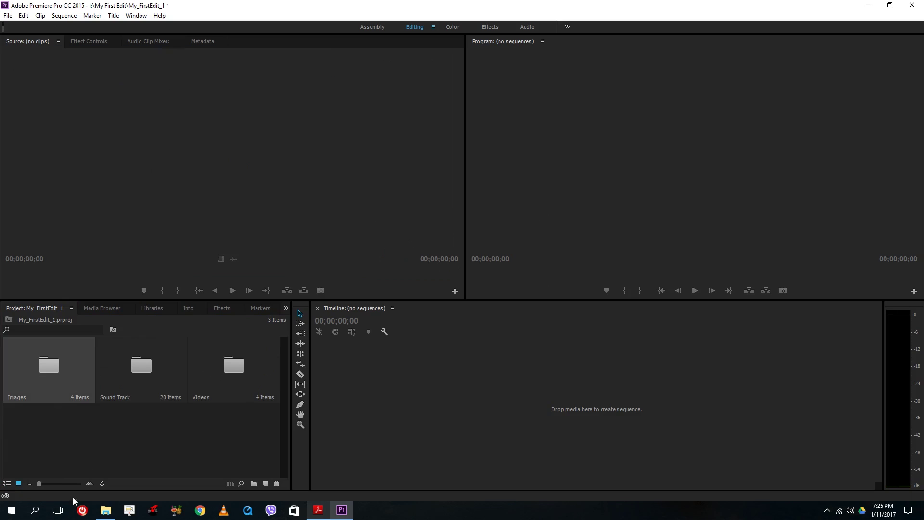
pyautogui.click(7, 484)
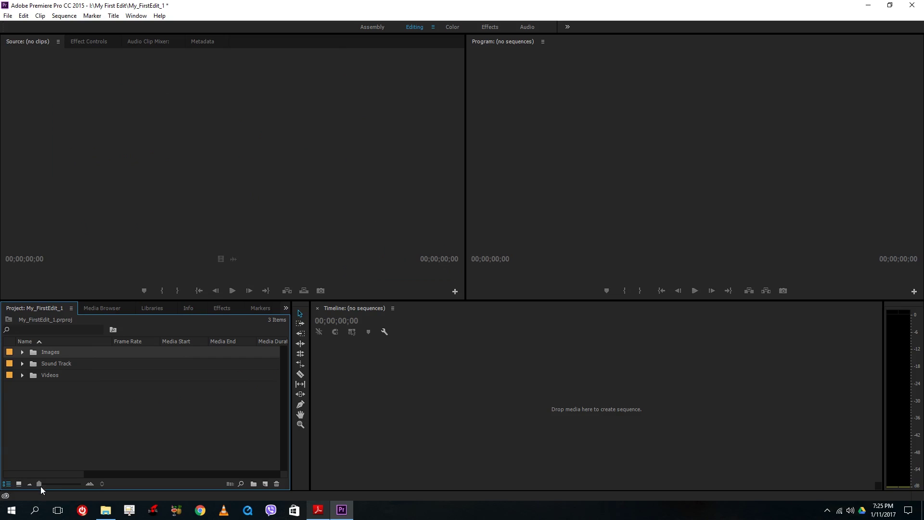
pyautogui.moveTo(39, 484)
pyautogui.mouseDown()
pyautogui.moveTo(86, 485)
pyautogui.moveTo(26, 489)
pyautogui.moveTo(172, 484)
pyautogui.moveTo(38, 485)
pyautogui.mouseUp()
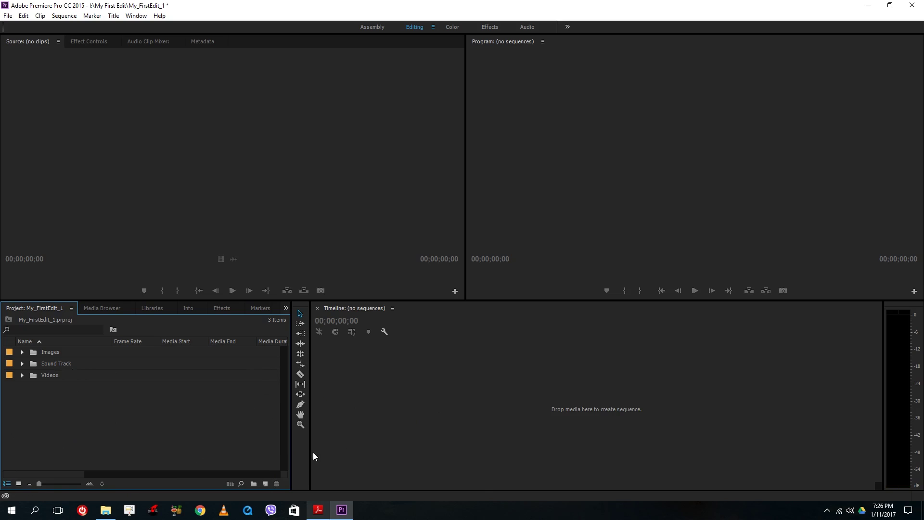
# Create a new sequence from the Digital SLR 1080p preset DSLR 1080p30, keeping the default sequence name
pyautogui.click(264, 483)
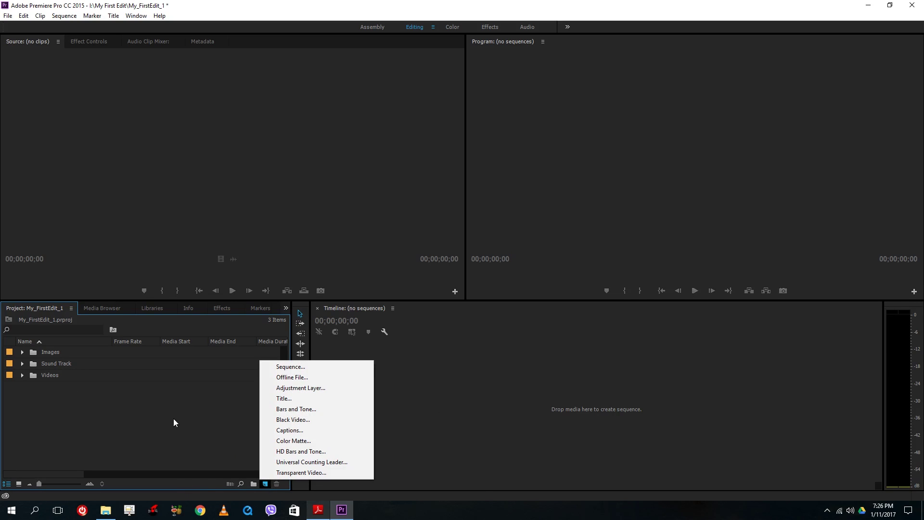
pyautogui.rightClick(209, 409)
pyautogui.moveTo(259, 455)
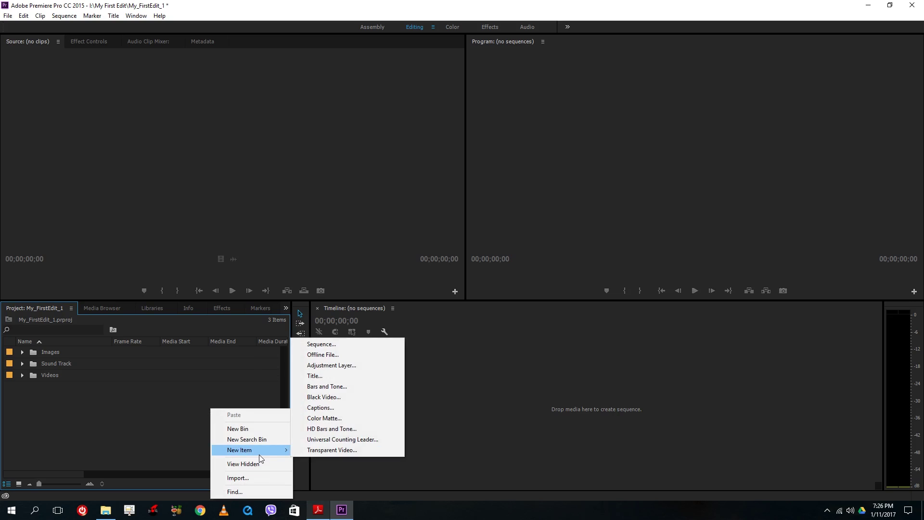
pyautogui.click(318, 344)
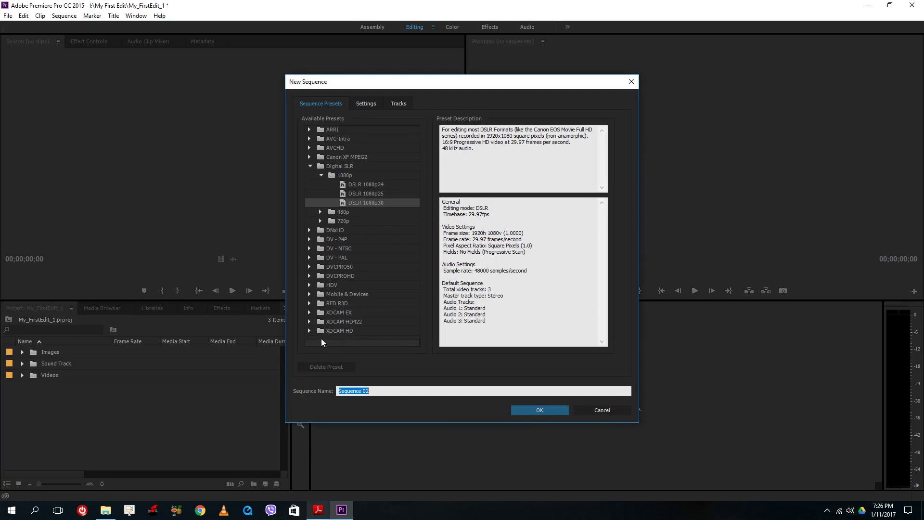
pyautogui.click(357, 201)
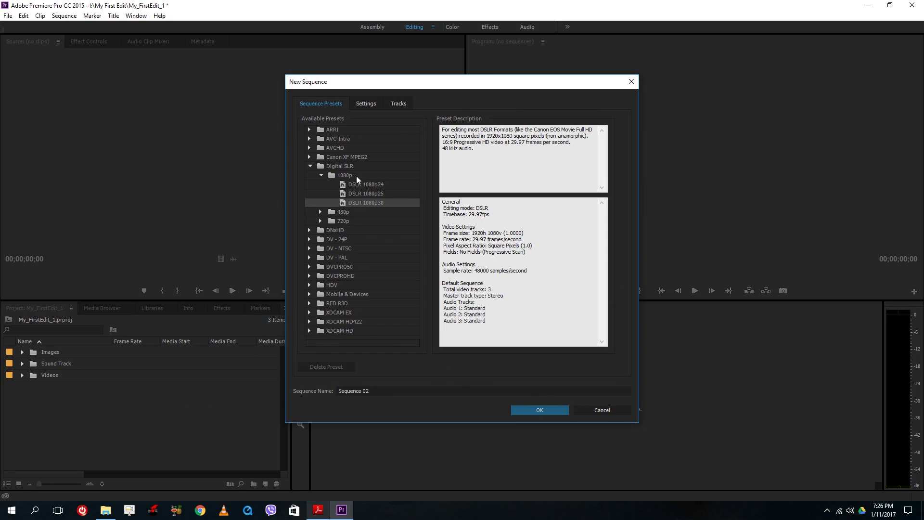
pyautogui.click(536, 410)
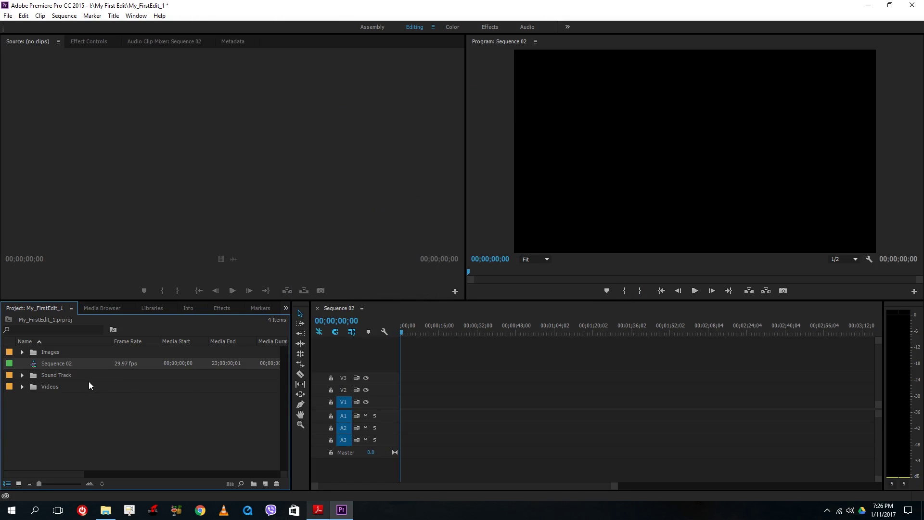
# Rename the new sequence as My First Edit
pyautogui.rightClick(57, 363)
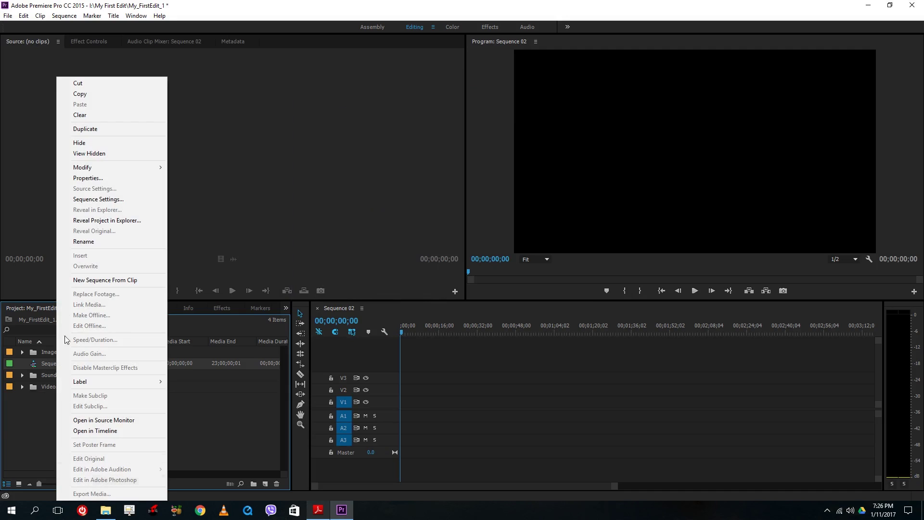
pyautogui.click(108, 243)
pyautogui.write('My First ')
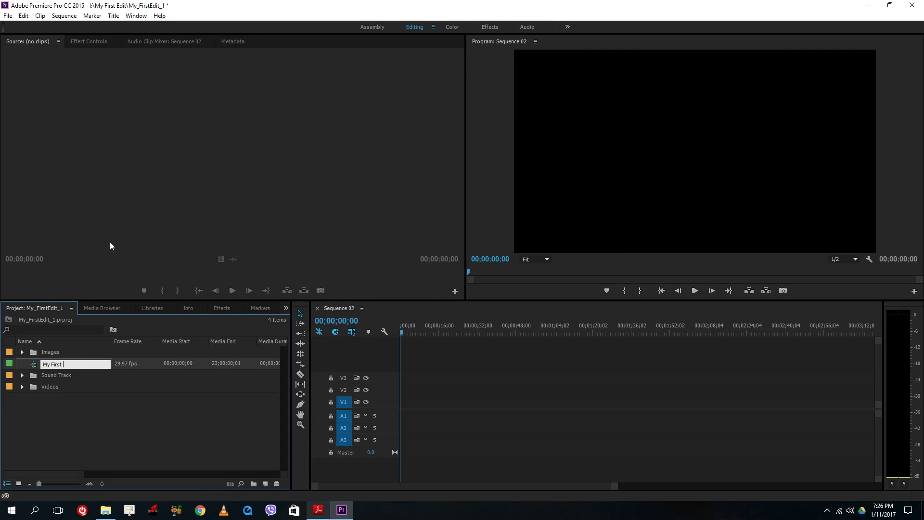
pyautogui.write('Ed')
pyautogui.press('Return')
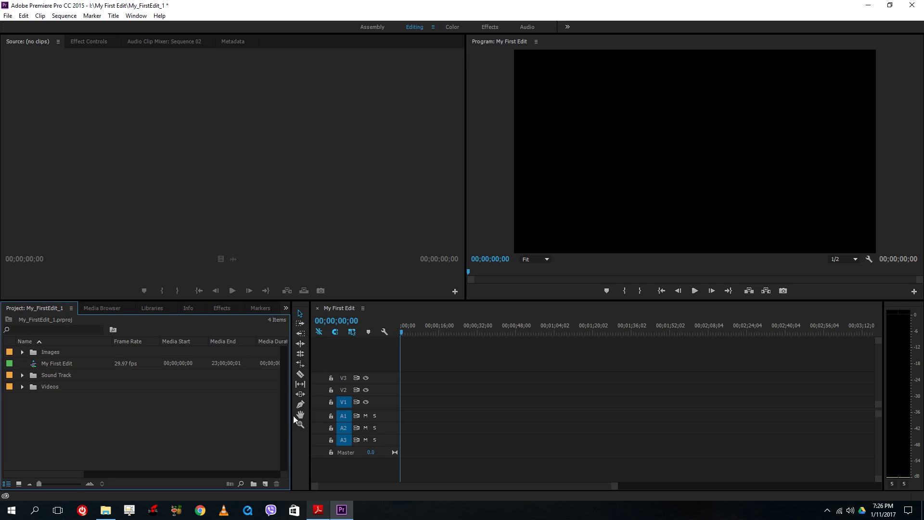
# Expand the Videos bin and open its clips one by one in the Source Monitor, ending with the greenscreen candle clip
pyautogui.click(22, 387)
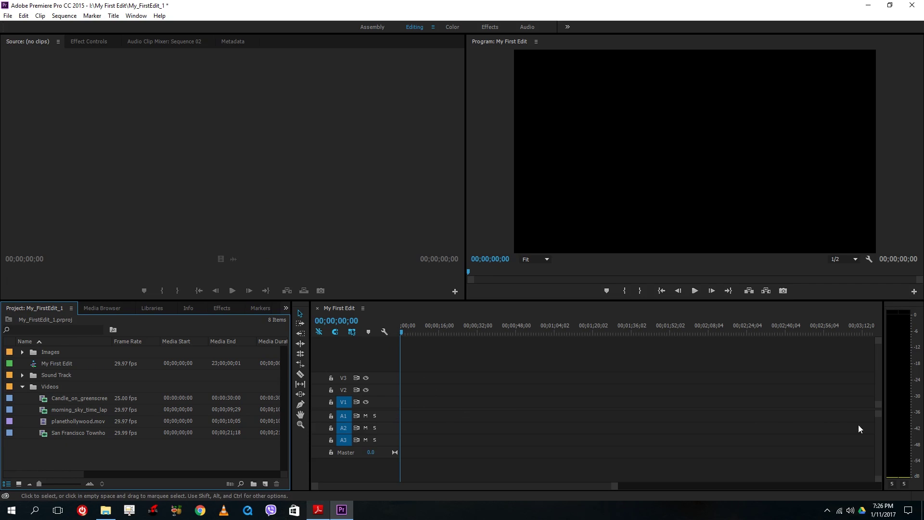
pyautogui.doubleClick(43, 399)
pyautogui.doubleClick(47, 410)
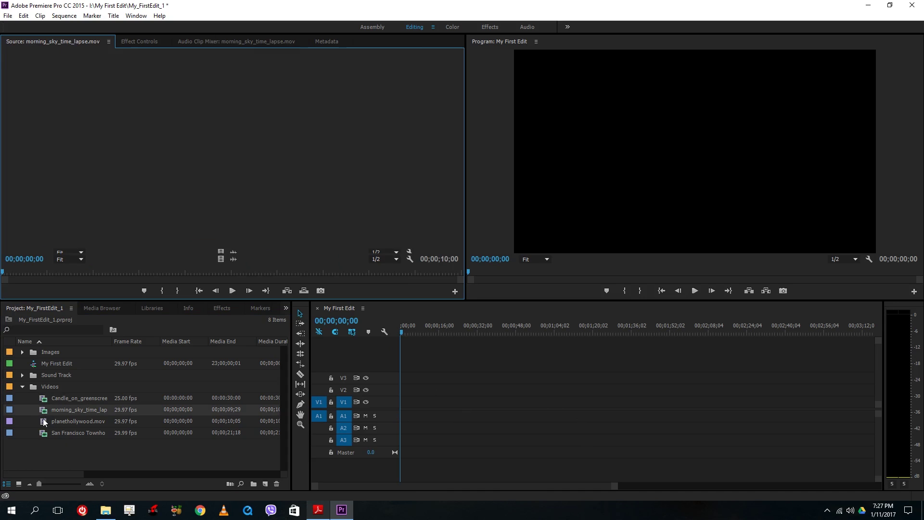
pyautogui.doubleClick(45, 422)
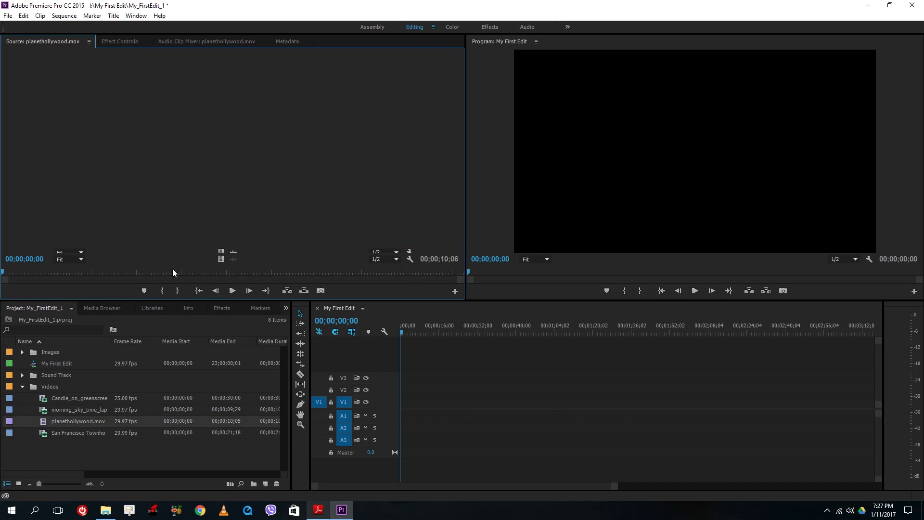
pyautogui.doubleClick(47, 435)
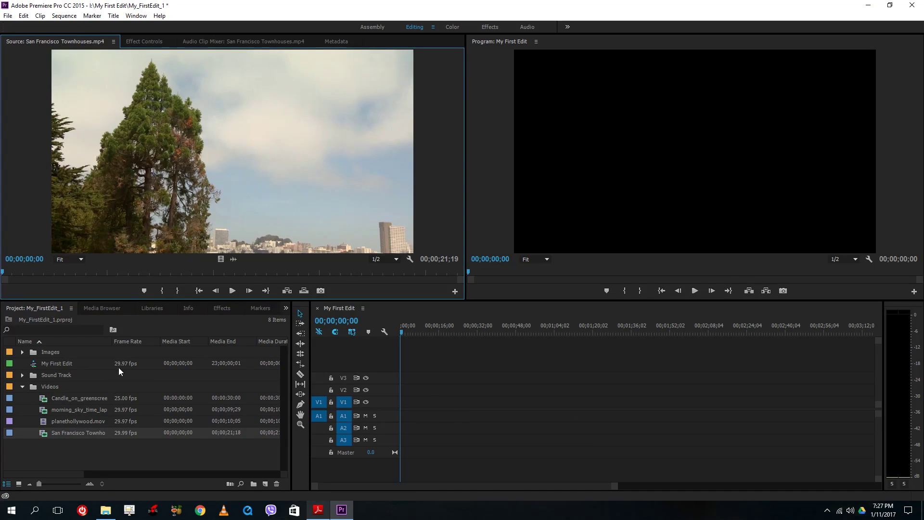
pyautogui.doubleClick(46, 400)
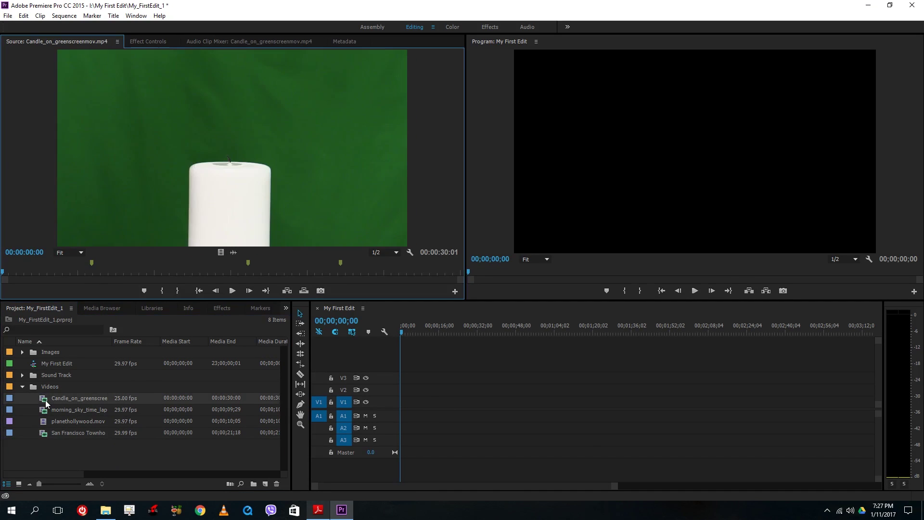
# Play the greenscreen candle clip in the Source Monitor, stop it, and step forward one frame
pyautogui.click(233, 292)
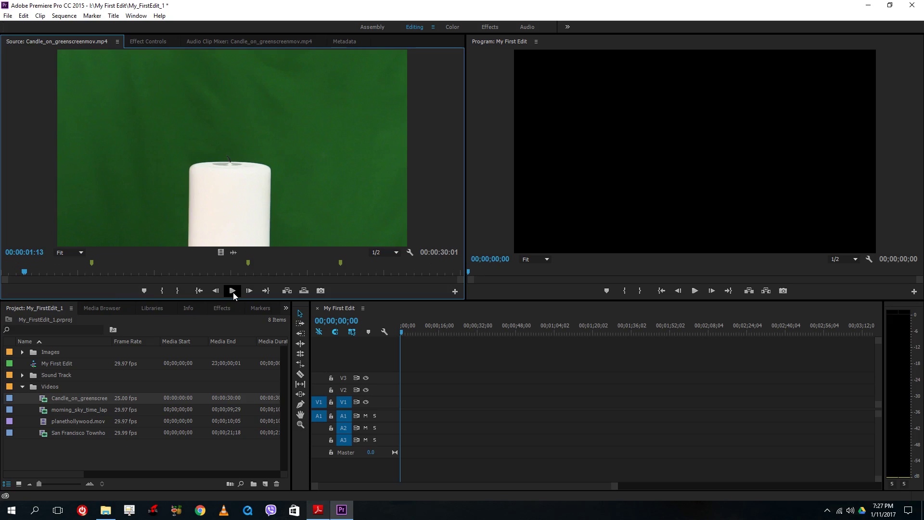
pyautogui.click(233, 291)
pyautogui.click(232, 291)
pyautogui.click(246, 294)
# Open morning_sky_time_lapse.mov in the Source Monitor, followed by San Francisco Townhouses.mp4
pyautogui.click(43, 411)
pyautogui.doubleClick(47, 410)
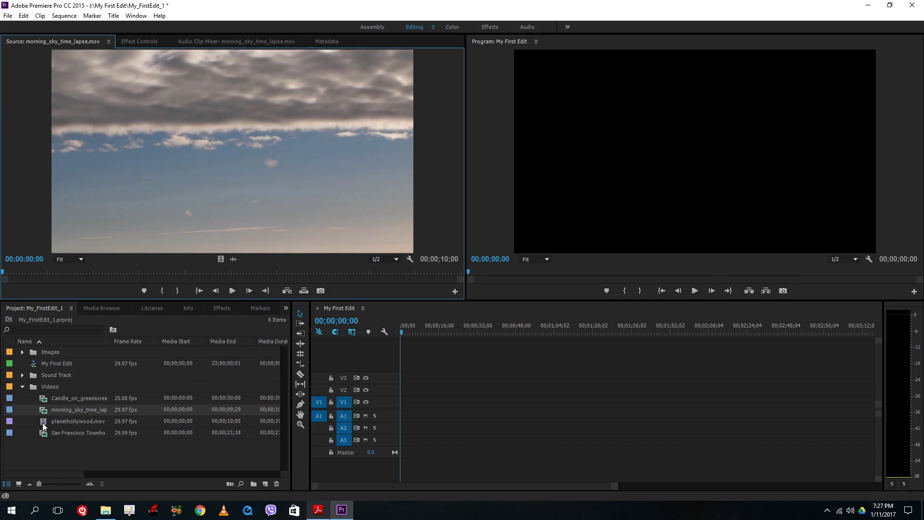
pyautogui.doubleClick(44, 434)
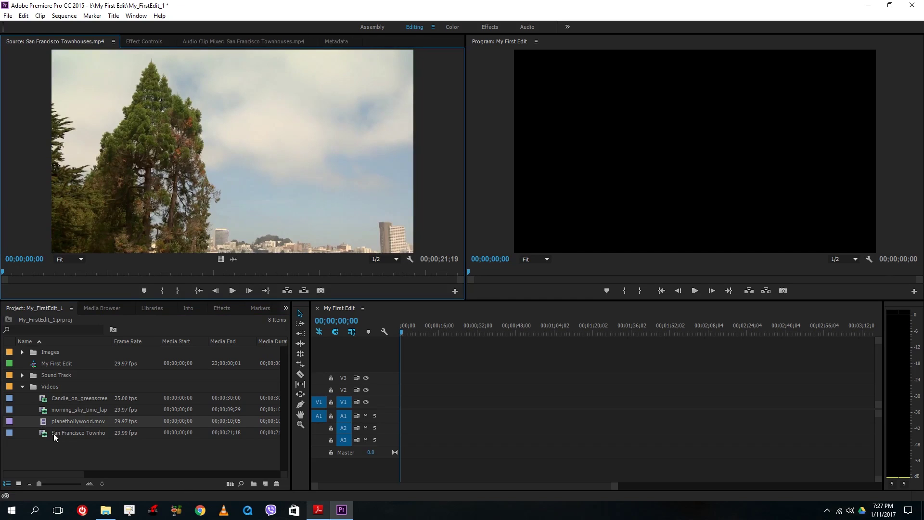
pyautogui.click(45, 436)
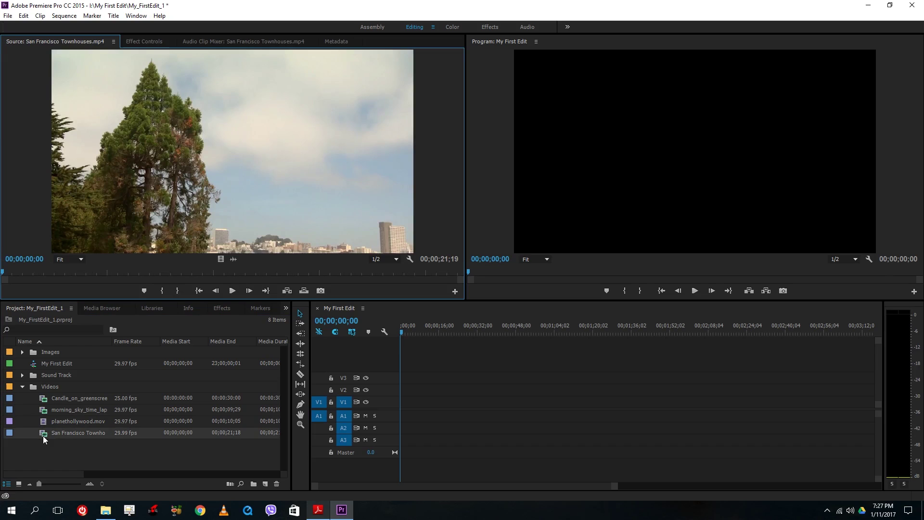
# Scrub and play the beginning of the San Francisco Townhouses clip, stop it, and step backward frame by frame
pyautogui.moveTo(59, 273)
pyautogui.mouseDown()
pyautogui.moveTo(114, 278)
pyautogui.moveTo(44, 276)
pyautogui.mouseUp()
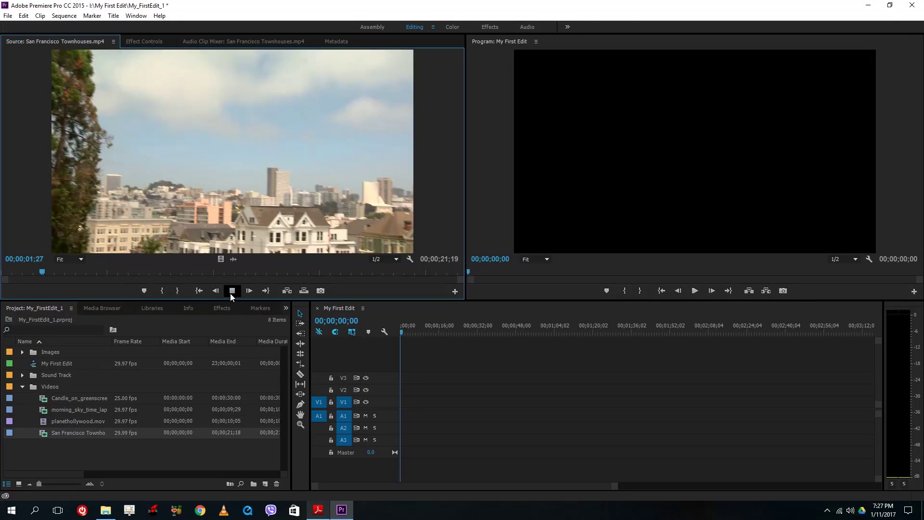
pyautogui.click(232, 291)
pyautogui.click(212, 291)
pyautogui.click(215, 291)
pyautogui.click(215, 291)
pyautogui.click(214, 291)
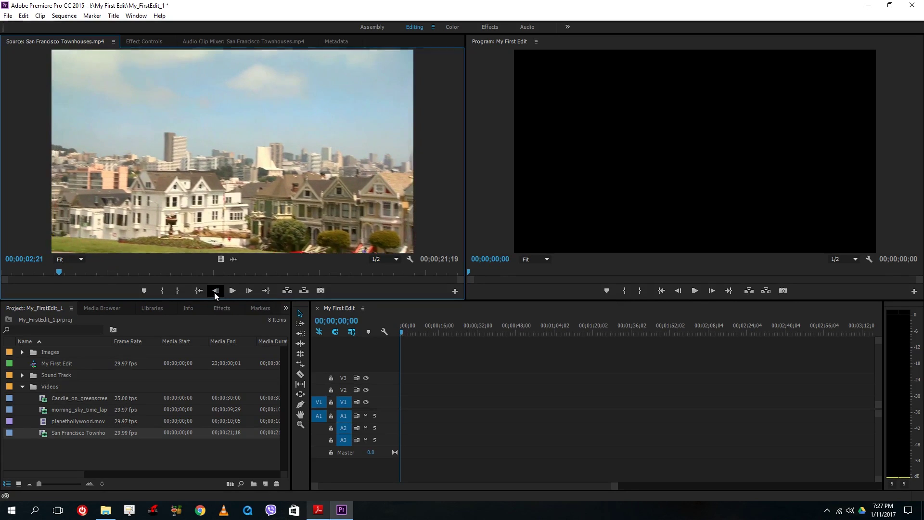
pyautogui.click(215, 292)
pyautogui.click(215, 291)
pyautogui.click(215, 292)
pyautogui.click(215, 292)
# Step the stopped townhouses clip forward several single frames and back four frames
pyautogui.click(248, 291)
pyautogui.click(249, 291)
pyautogui.click(249, 291)
pyautogui.click(249, 291)
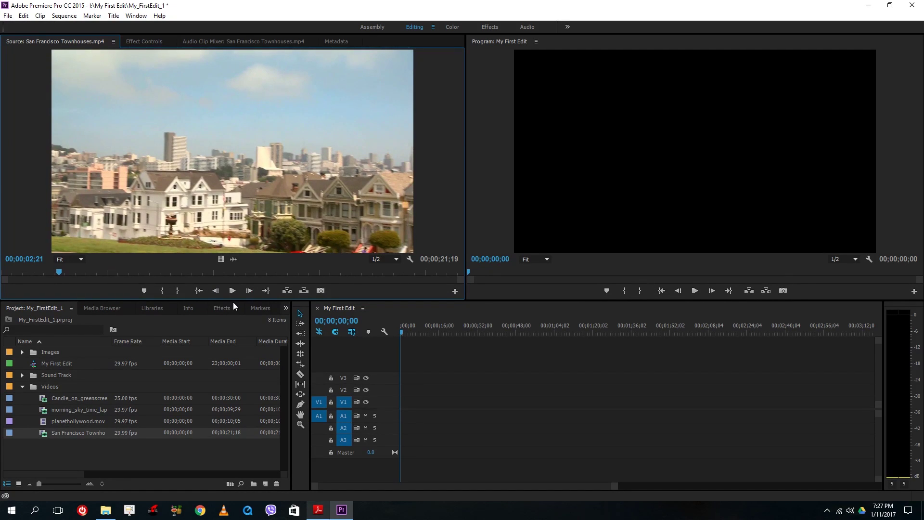
pyautogui.press('Right')
pyautogui.press('Right')
pyautogui.press('Right')
pyautogui.press('Right')
pyautogui.press('Left')
pyautogui.press('Left')
pyautogui.press('Left')
pyautogui.press('Left')
# Play and pause the townhouses clip, play it in reverse, play it forward again, and stop
pyautogui.press('space')
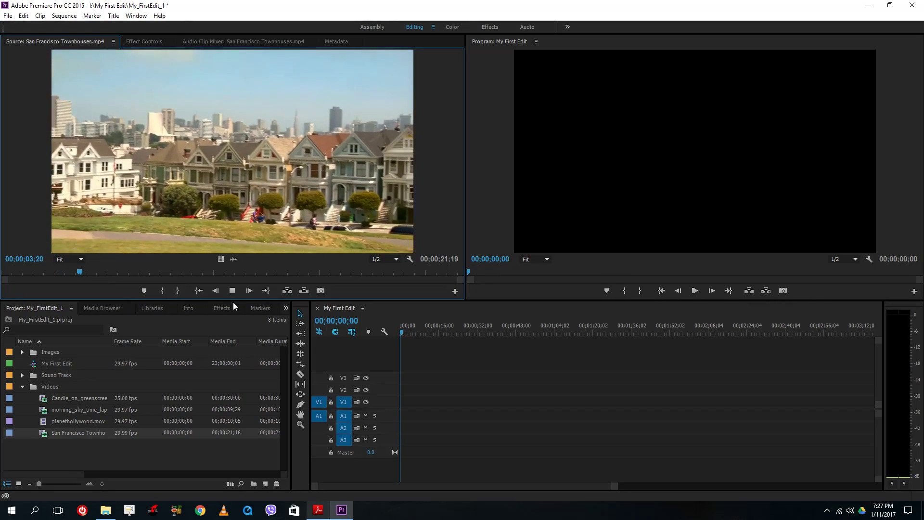
pyautogui.press('space')
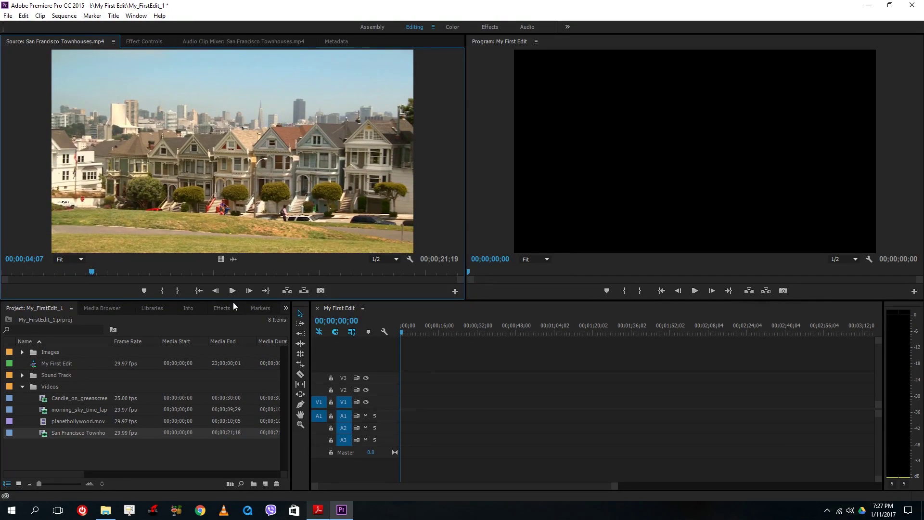
pyautogui.press('j')
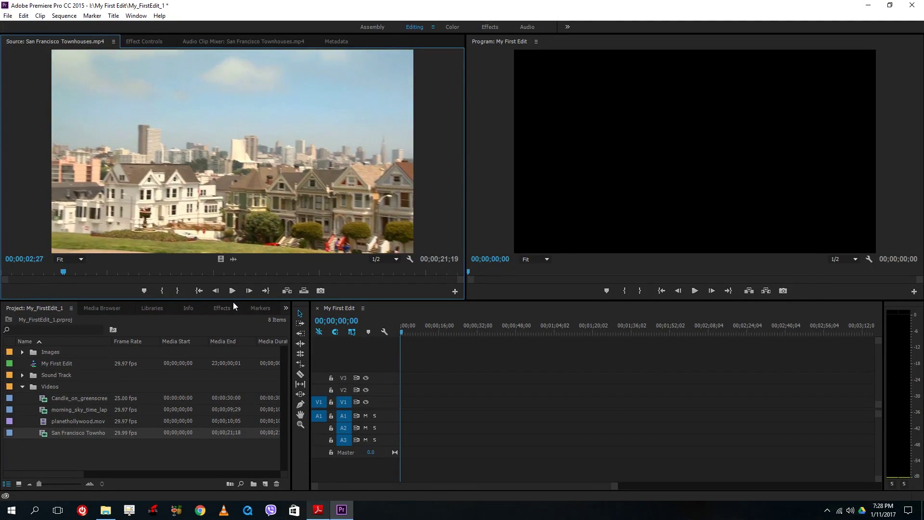
pyautogui.press('l')
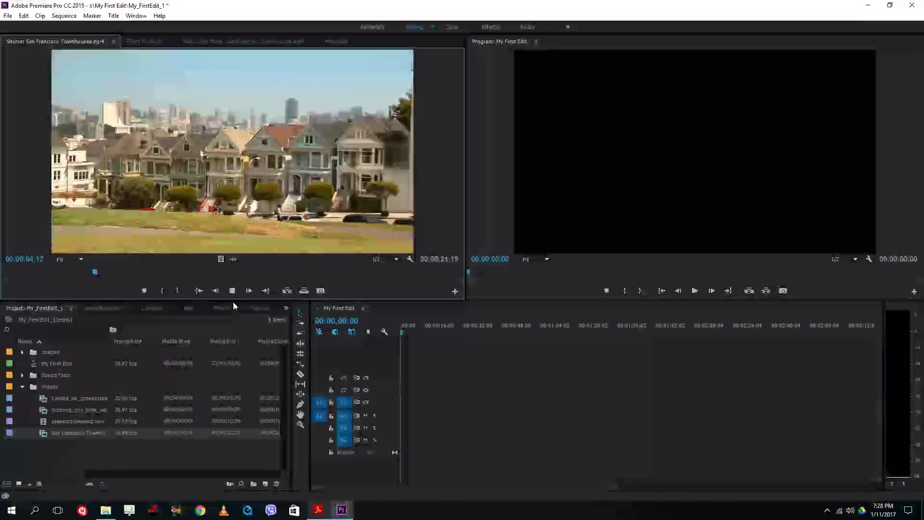
pyautogui.press('k')
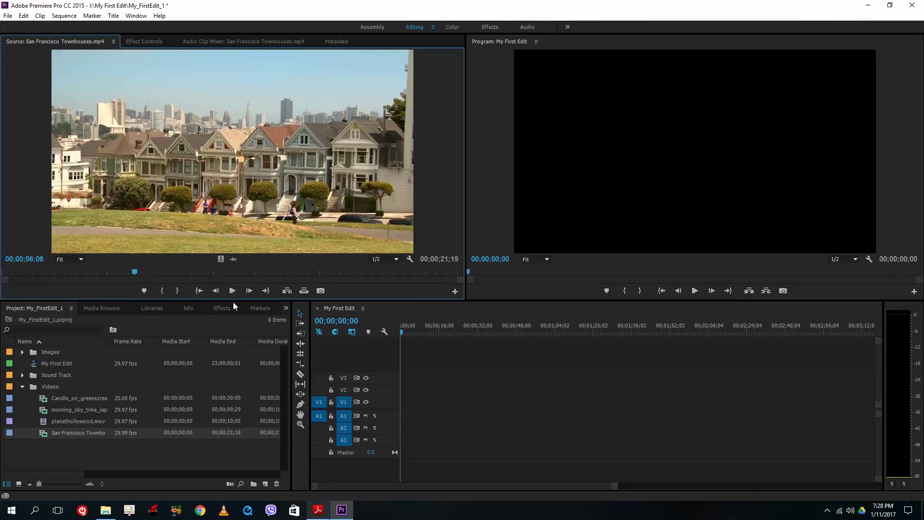
# Play the townhouses clip forward at increased speed, stop it, and return the playhead to the clip's start
pyautogui.press('l')
pyautogui.press('l')
pyautogui.press('l')
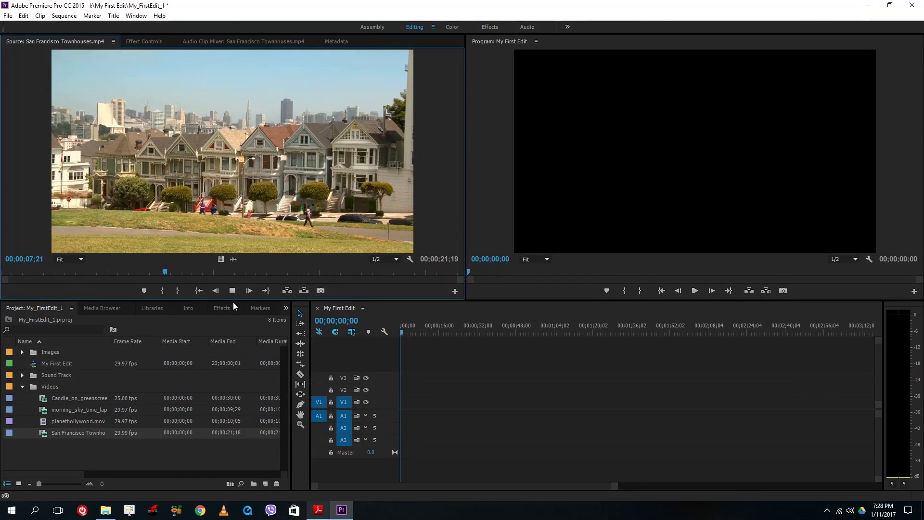
pyautogui.press('k')
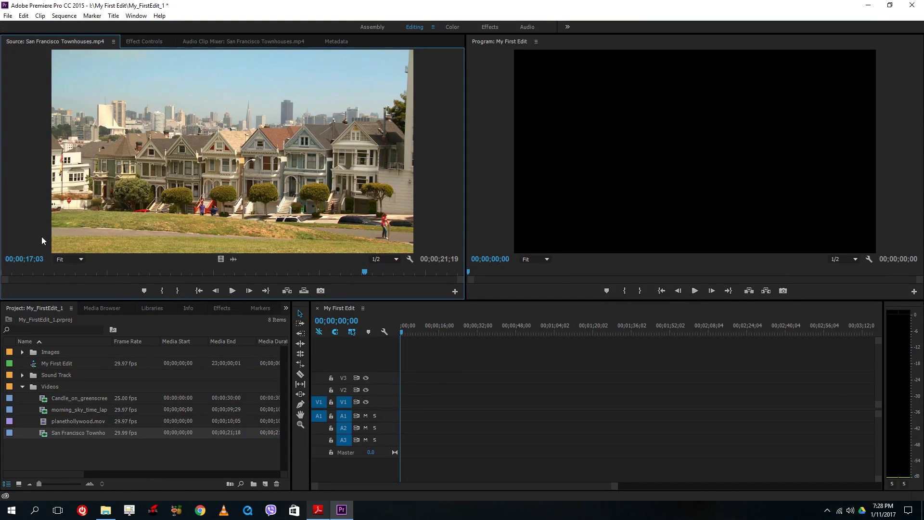
pyautogui.moveTo(284, 271); pyautogui.dragTo(73, 273)
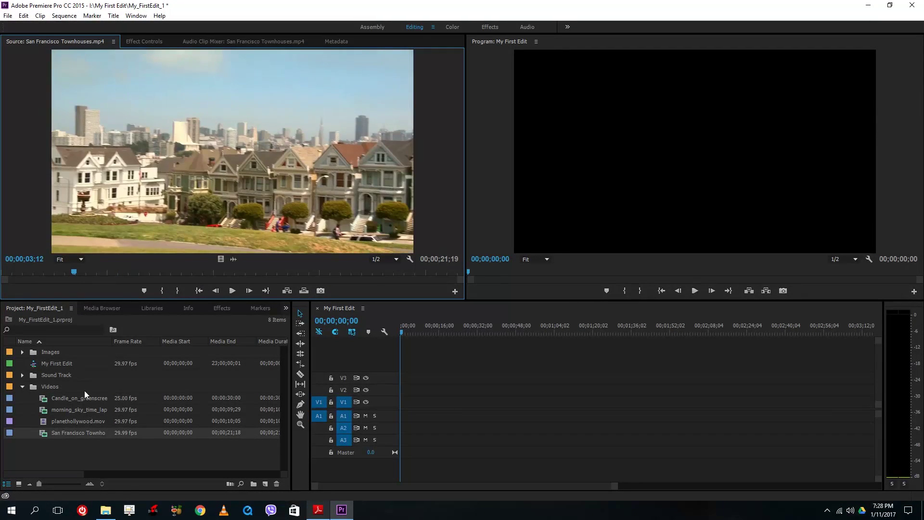
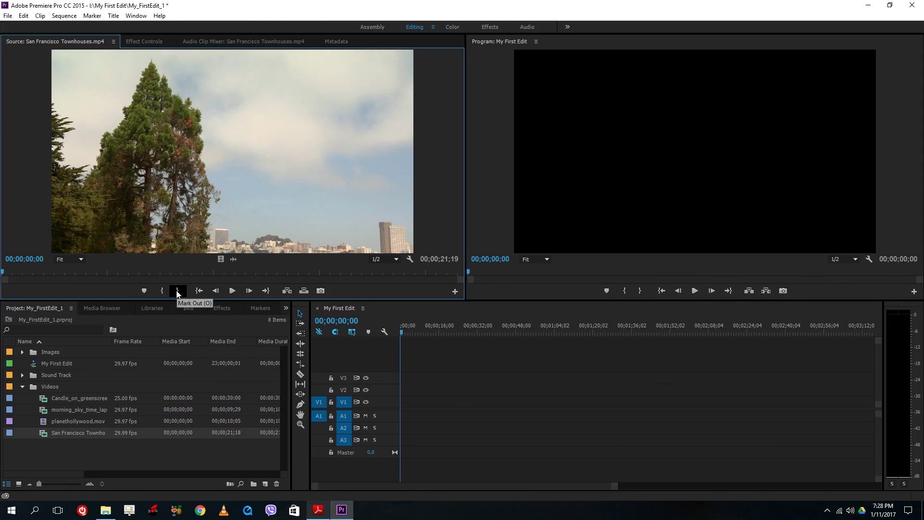
pyautogui.click(7, 273)
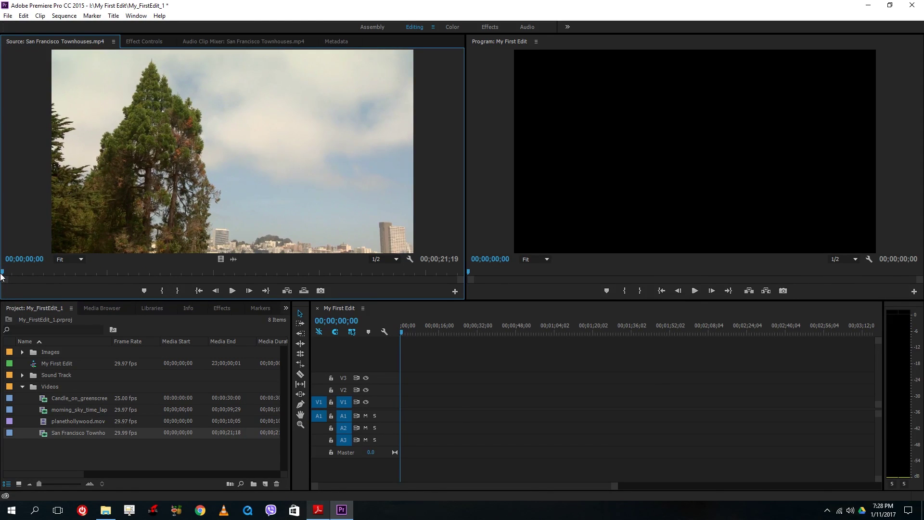
# Mark the In point at 00;00;04;24 and the Out point at 00;00;09;05 on the townhouses source clip
pyautogui.moveTo(8, 276); pyautogui.dragTo(5, 339)
pyautogui.moveTo(5, 275); pyautogui.dragTo(105, 293)
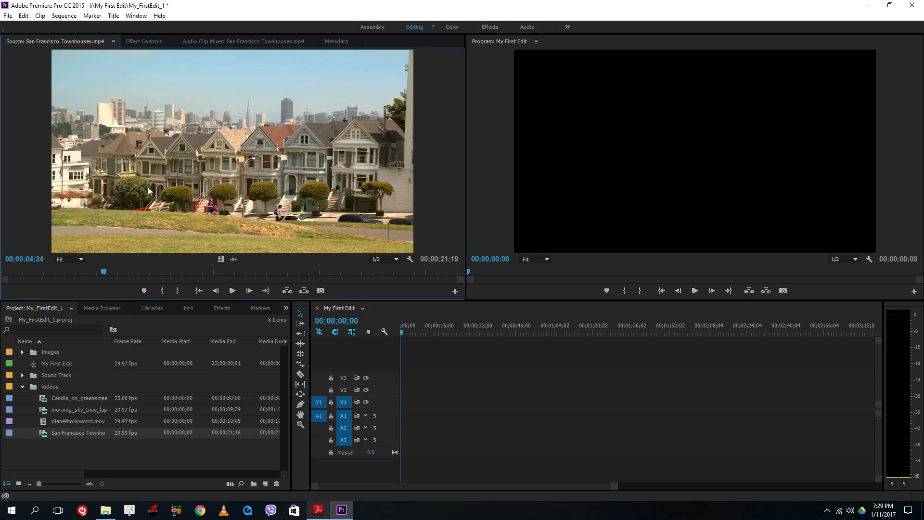
pyautogui.click(163, 291)
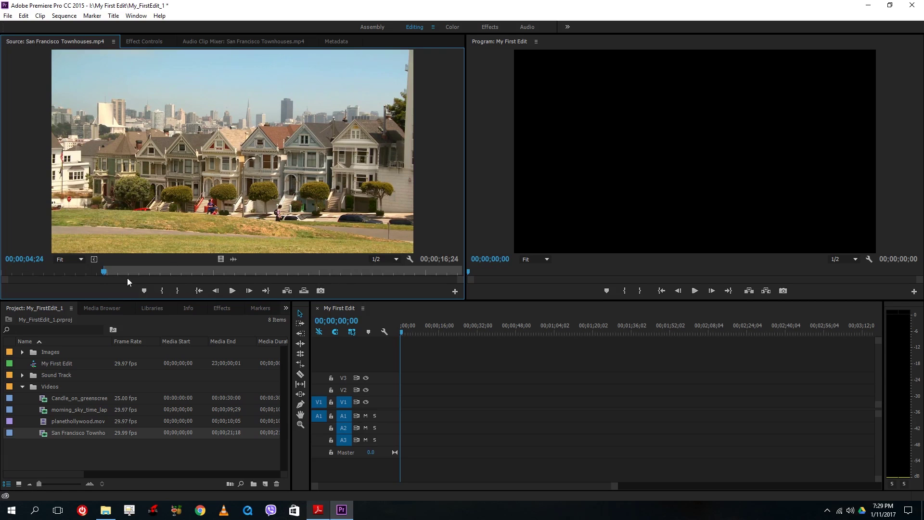
pyautogui.moveTo(106, 275); pyautogui.dragTo(195, 280)
pyautogui.press('Right')
pyautogui.press('Right')
pyautogui.press('Right')
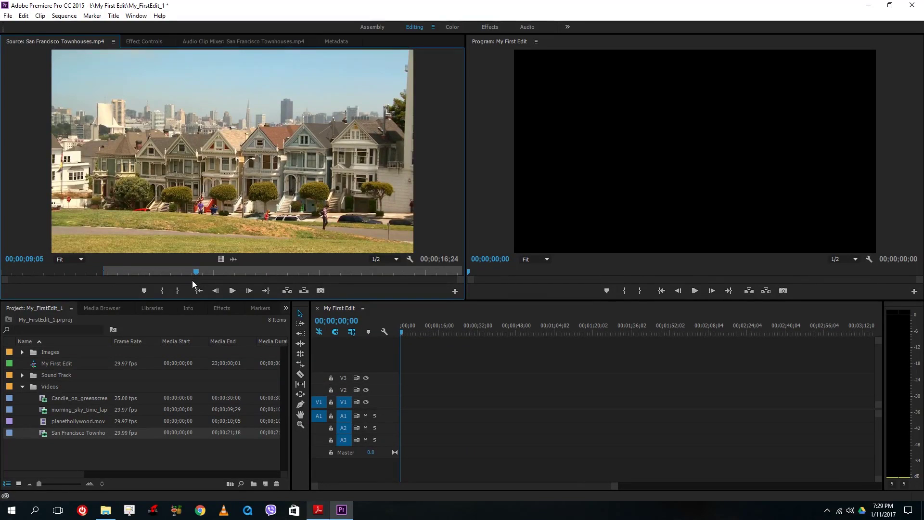
pyautogui.press('o')
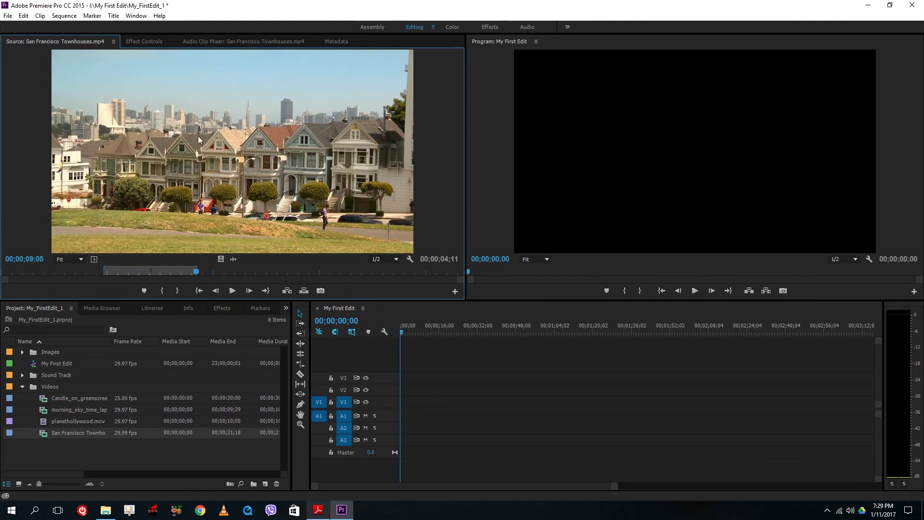
# Place the marked townhouses section at the start of V1 and A1, keeping the existing sequence settings, and play the sequence
pyautogui.moveTo(315, 313); pyautogui.dragTo(403, 414)
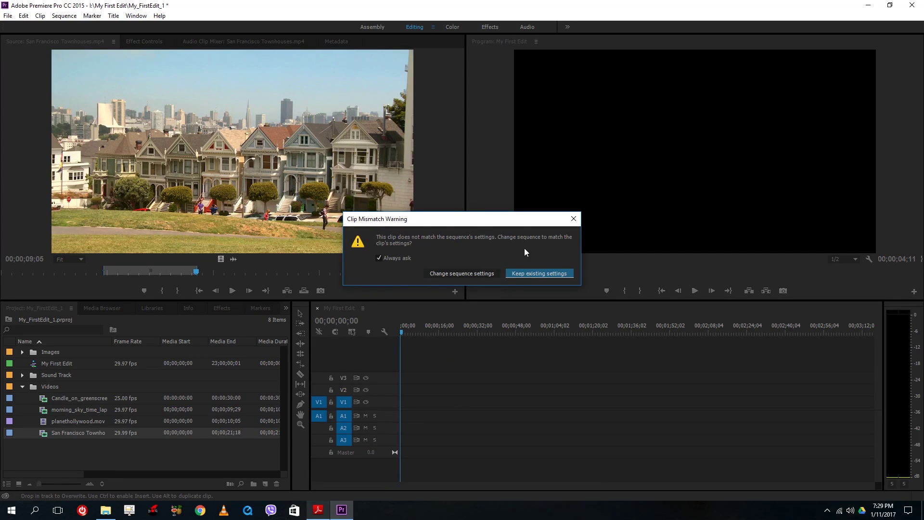
pyautogui.click(540, 273)
pyautogui.click(694, 290)
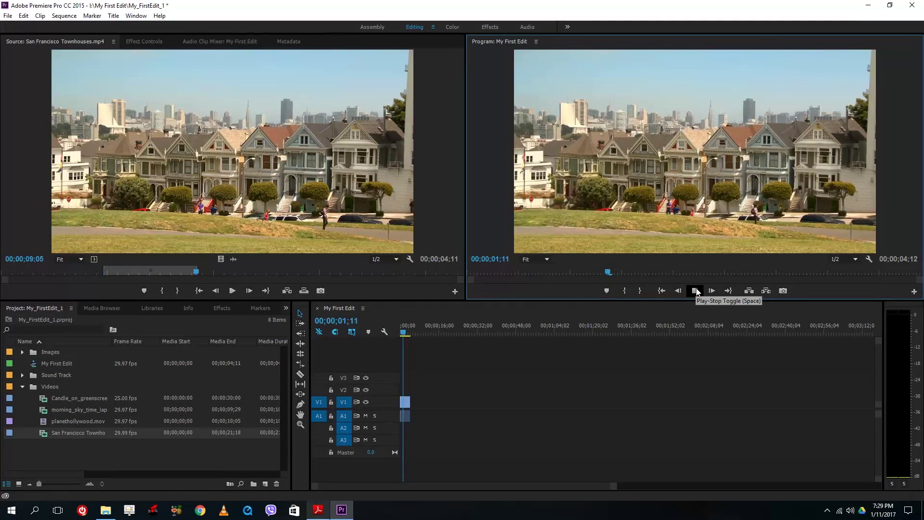
# Move the sequence playhead past the clip and return it to the start of the sequence
pyautogui.click(420, 333)
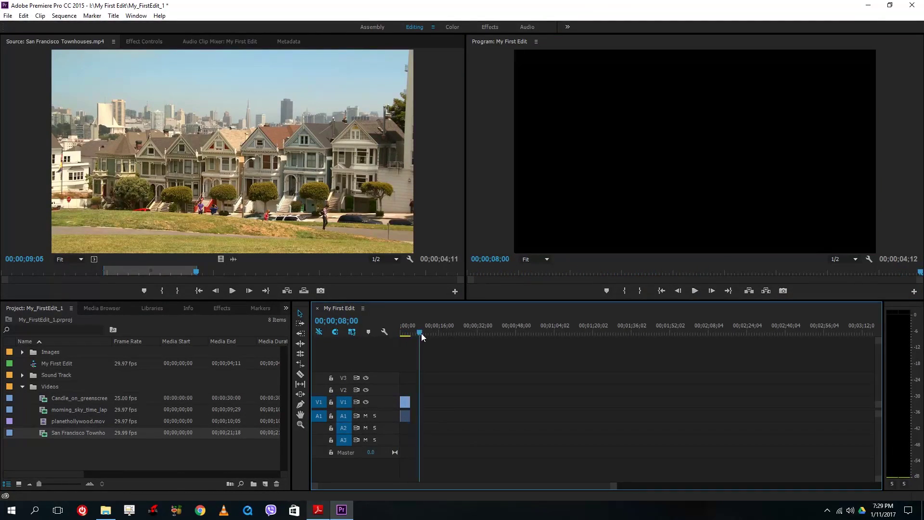
pyautogui.press('Home')
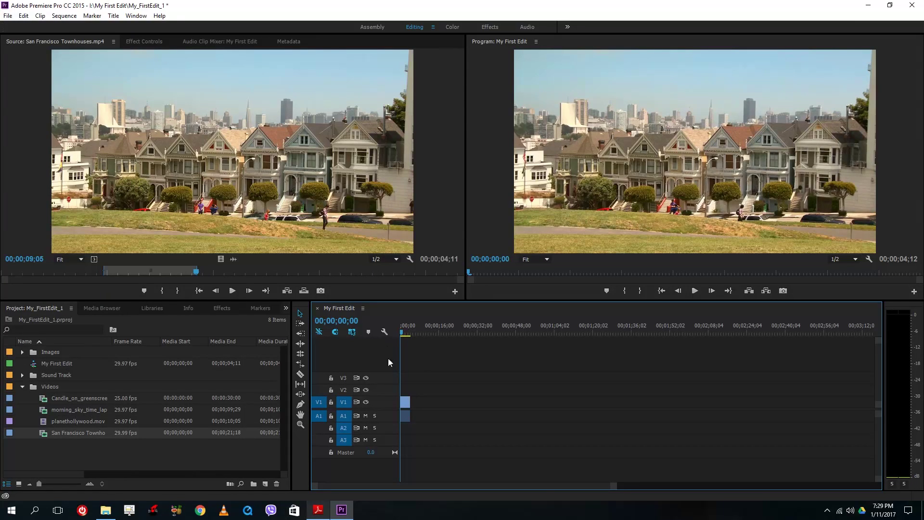
pyautogui.click(476, 272)
pyautogui.click(401, 332)
pyautogui.moveTo(404, 335); pyautogui.dragTo(401, 335)
# Re-mark the townhouses source clip with the In point at 00;00;00;00 and the Out point at 00;00;02;06
pyautogui.moveTo(73, 273); pyautogui.dragTo(2, 275)
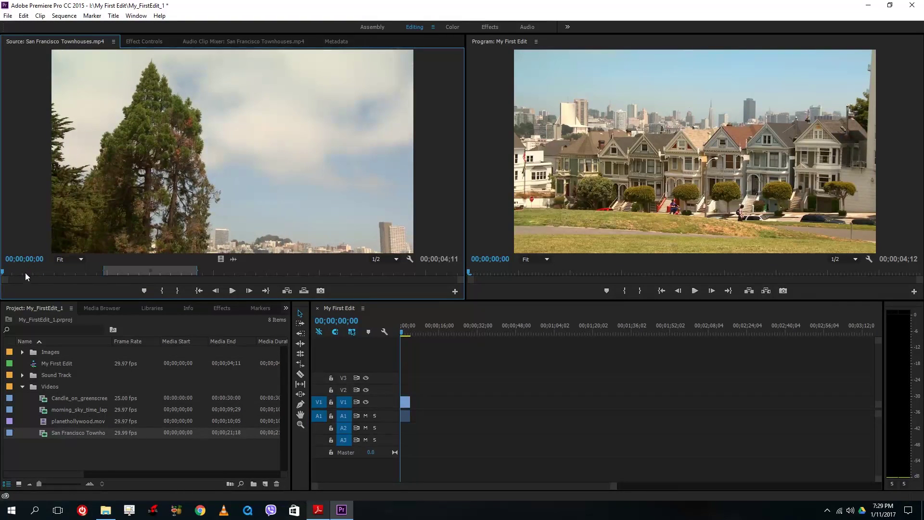
pyautogui.click(162, 290)
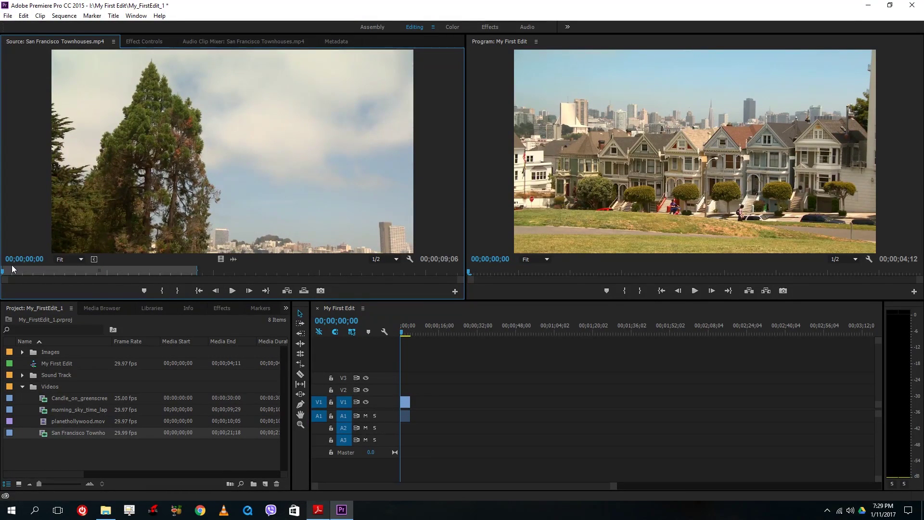
pyautogui.moveTo(33, 271)
pyautogui.mouseDown()
pyautogui.moveTo(61, 275)
pyautogui.moveTo(49, 277)
pyautogui.mouseUp()
pyautogui.click(177, 290)
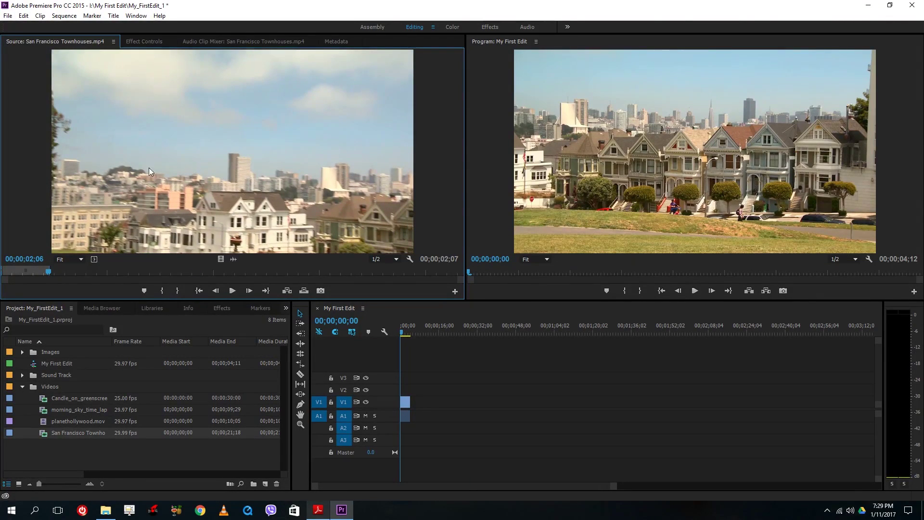
# Try the opening townhouses section after the first sequence clip, playing it and deleting it from the timeline
pyautogui.moveTo(194, 203); pyautogui.dragTo(413, 415)
pyautogui.click(695, 291)
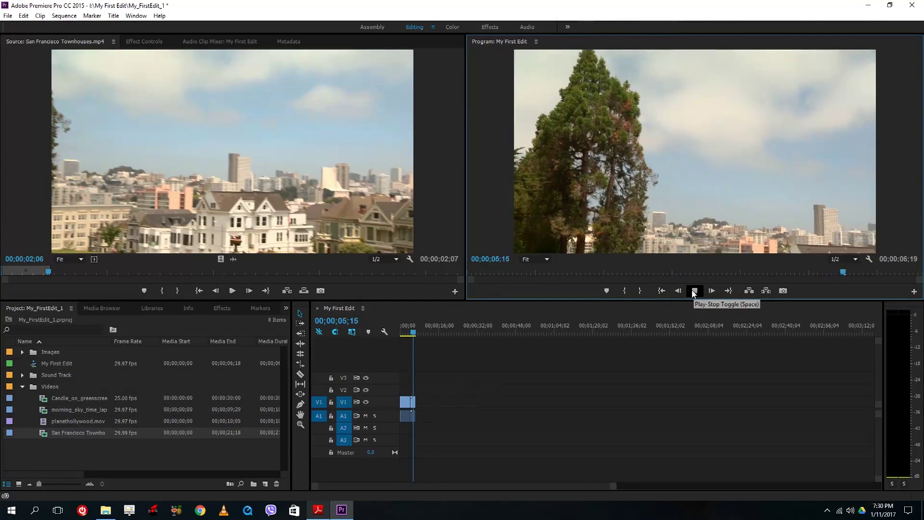
pyautogui.press('space')
pyautogui.moveTo(445, 385); pyautogui.dragTo(411, 429)
pyautogui.press('Delete')
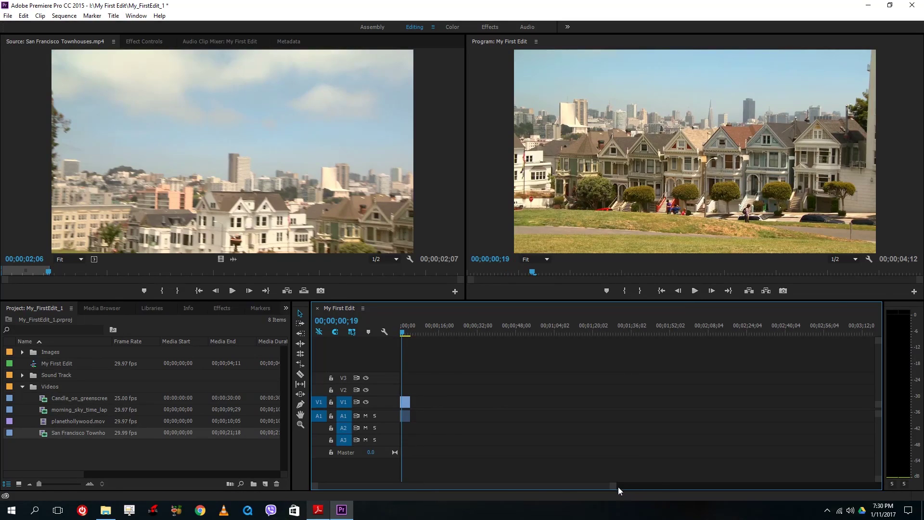
# Scrub the remaining sequence clip to 00;00;03;23 and adjust the timeline zoom
pyautogui.moveTo(615, 488); pyautogui.dragTo(591, 489)
pyautogui.click(410, 332)
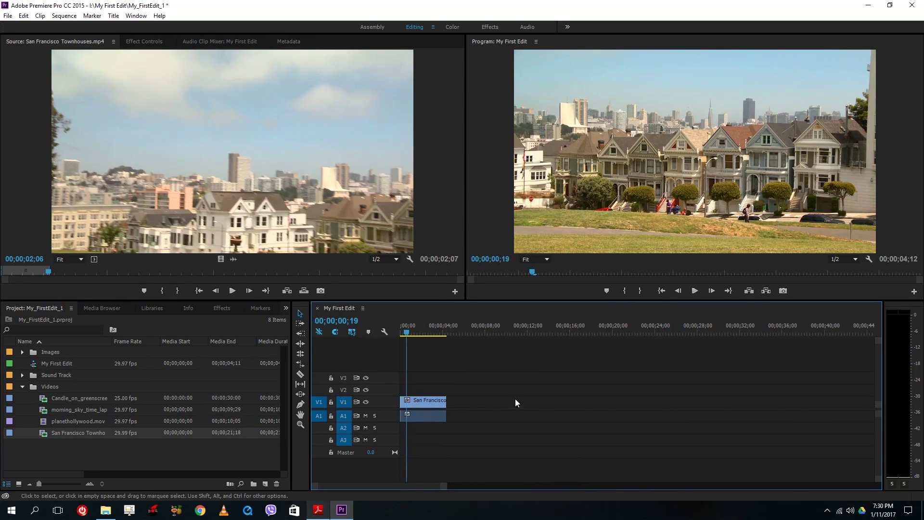
pyautogui.moveTo(415, 333); pyautogui.dragTo(440, 336)
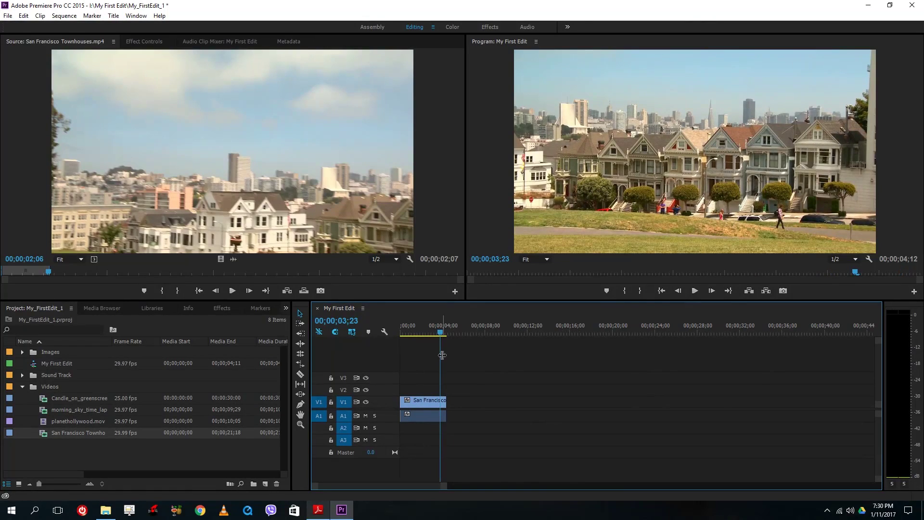
pyautogui.moveTo(446, 489); pyautogui.dragTo(483, 491)
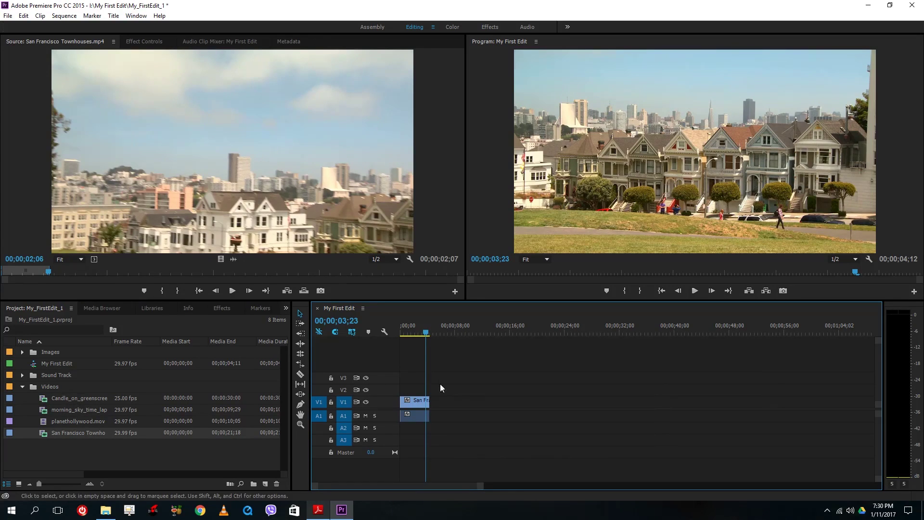
# Mark Candle_on_greenscreenmov.mp4 from 00:00:09:10 to 00:00:14:18 and append that section after the townhouses clip in the sequence
pyautogui.doubleClick(43, 400)
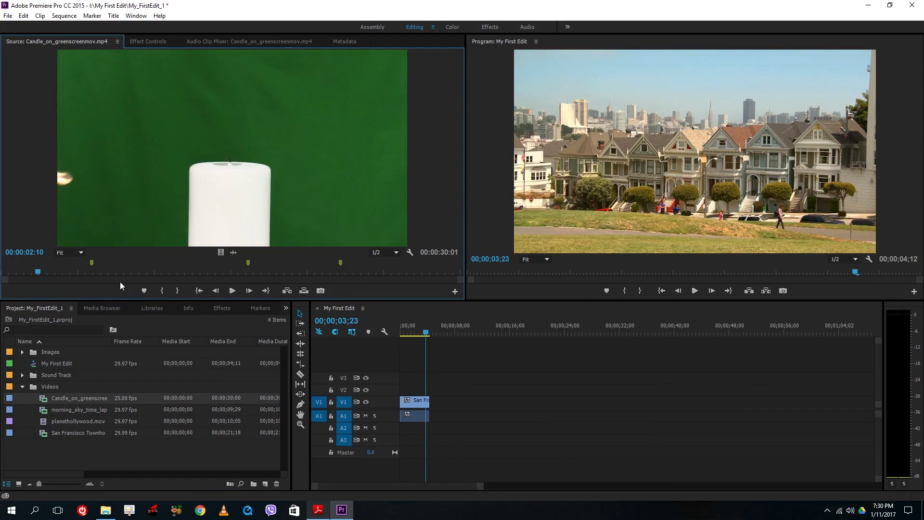
pyautogui.click(145, 273)
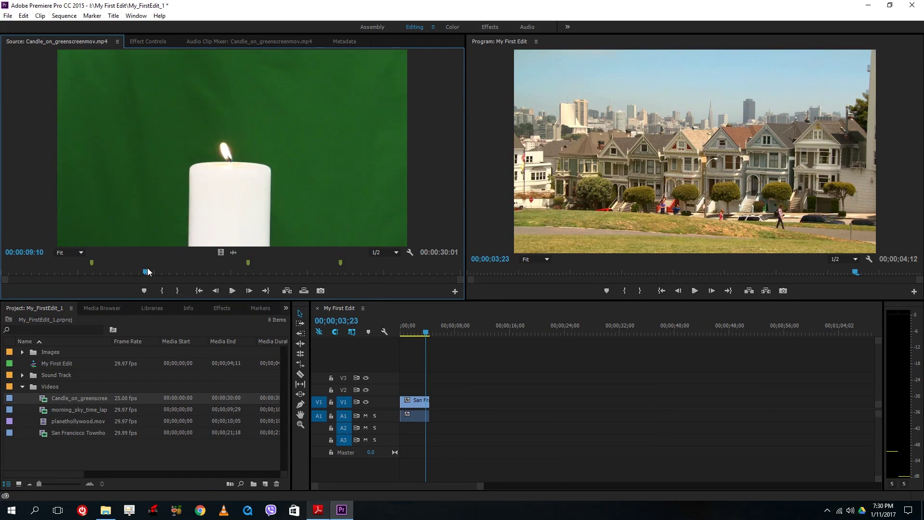
pyautogui.click(164, 291)
pyautogui.click(226, 273)
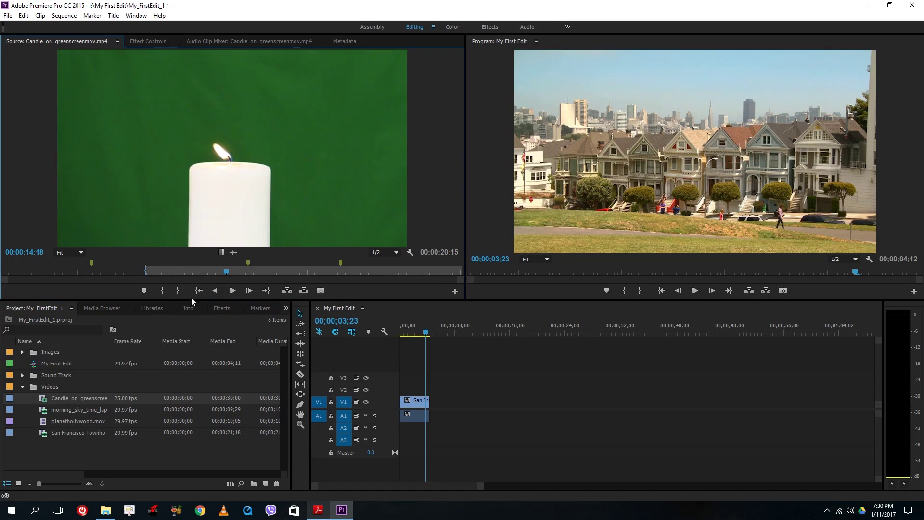
pyautogui.click(178, 291)
pyautogui.moveTo(136, 140); pyautogui.dragTo(435, 423)
# Open morning_sky_time_lapse.mov and mark the In point at 00;00;03;22 and the Out point at 00;00;04;28
pyautogui.doubleClick(45, 410)
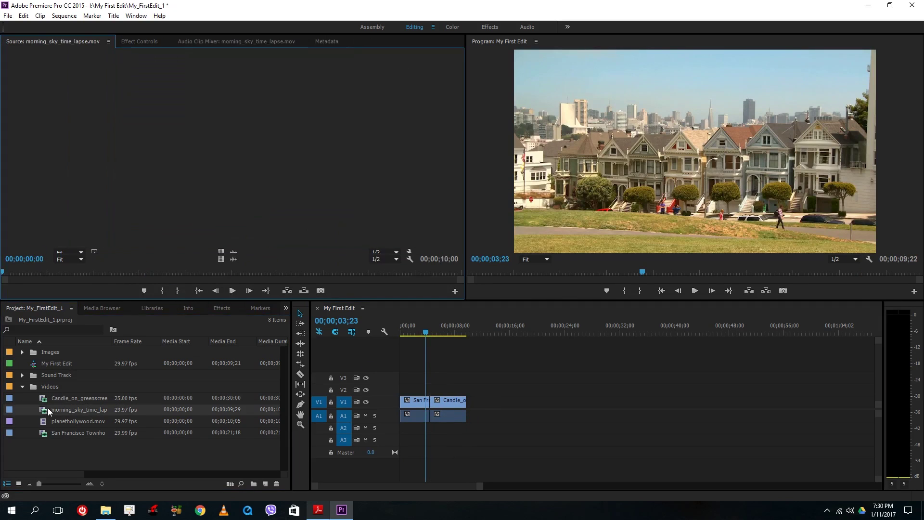
pyautogui.click(172, 272)
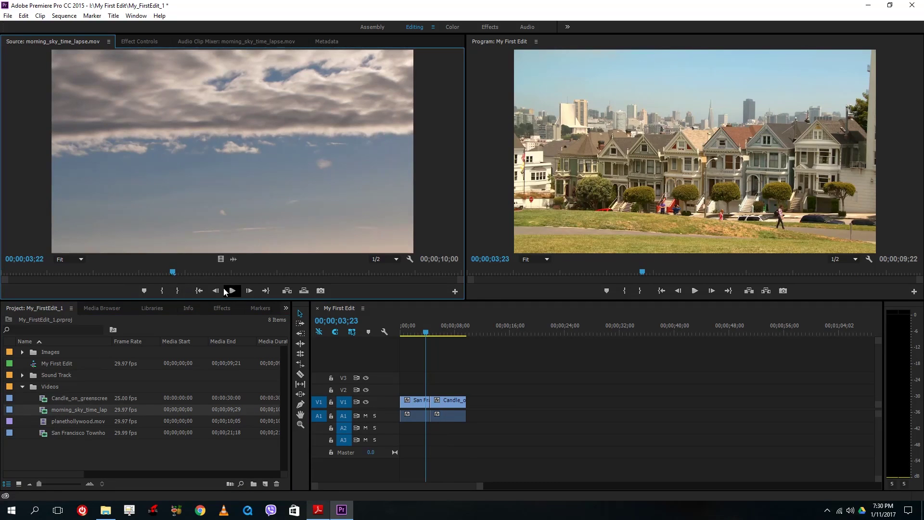
pyautogui.click(162, 290)
pyautogui.click(228, 272)
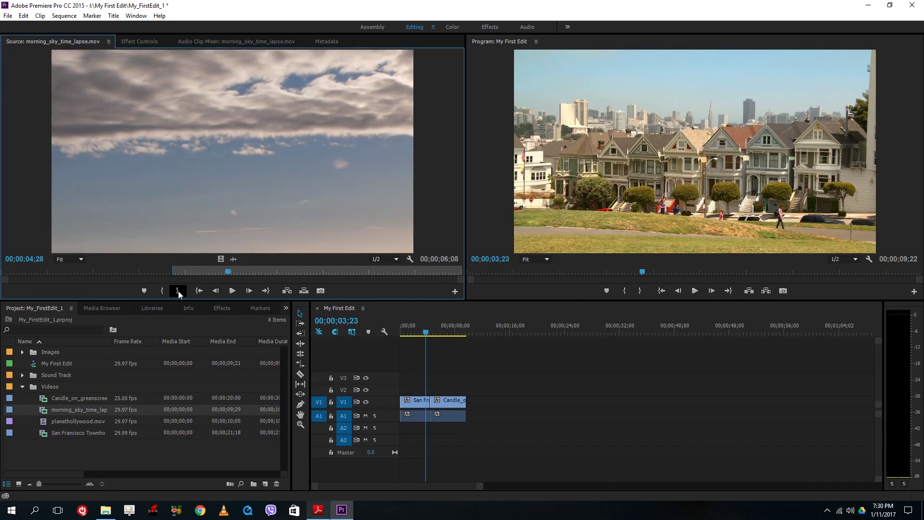
pyautogui.click(178, 291)
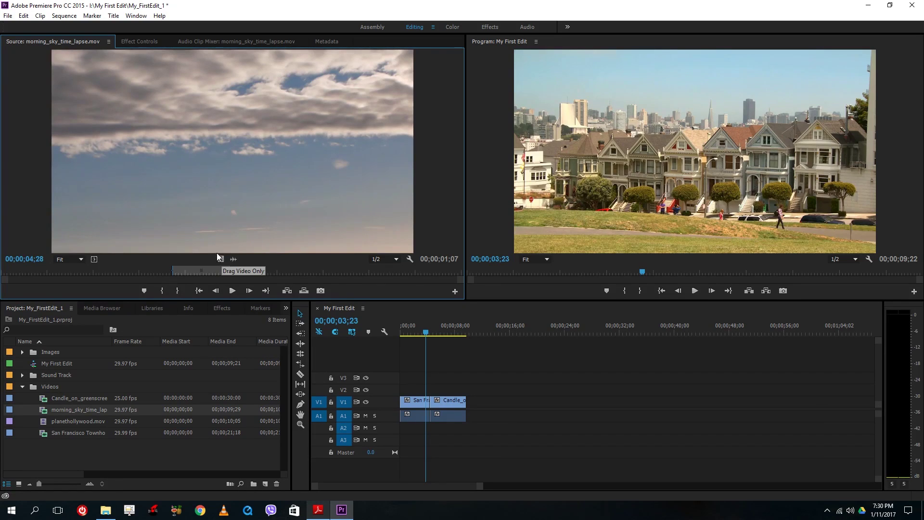
# Place the marked sky section as video only after the candle clip, and replace it with the version including audio
pyautogui.moveTo(221, 259); pyautogui.dragTo(474, 402)
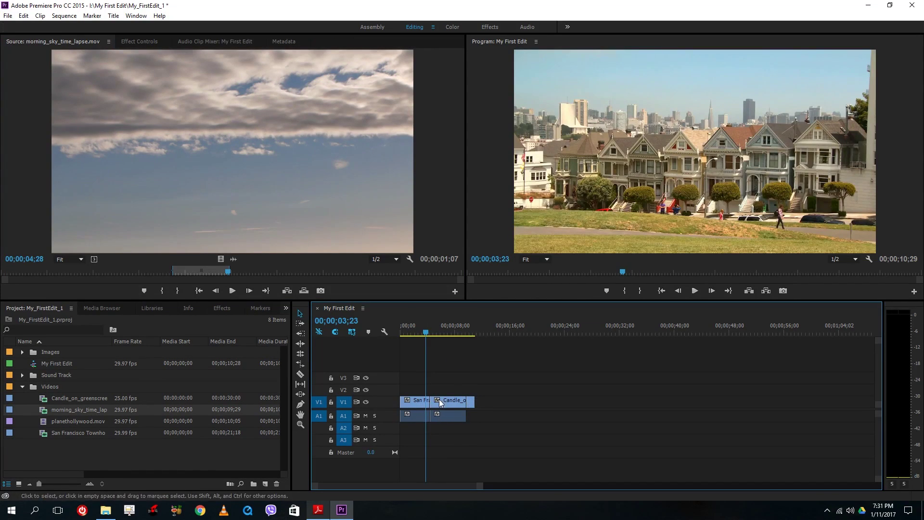
pyautogui.moveTo(470, 404); pyautogui.dragTo(465, 403)
pyautogui.moveTo(213, 246); pyautogui.dragTo(470, 407)
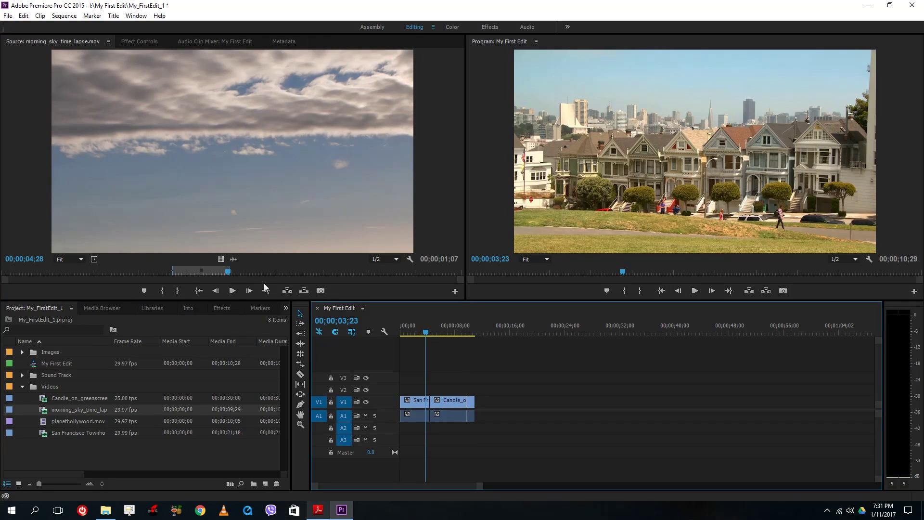
# Mark a 00;00;02;23 section of the townhouses clip ending at 00;00;09;19 and append it after the sky clip
pyautogui.doubleClick(41, 435)
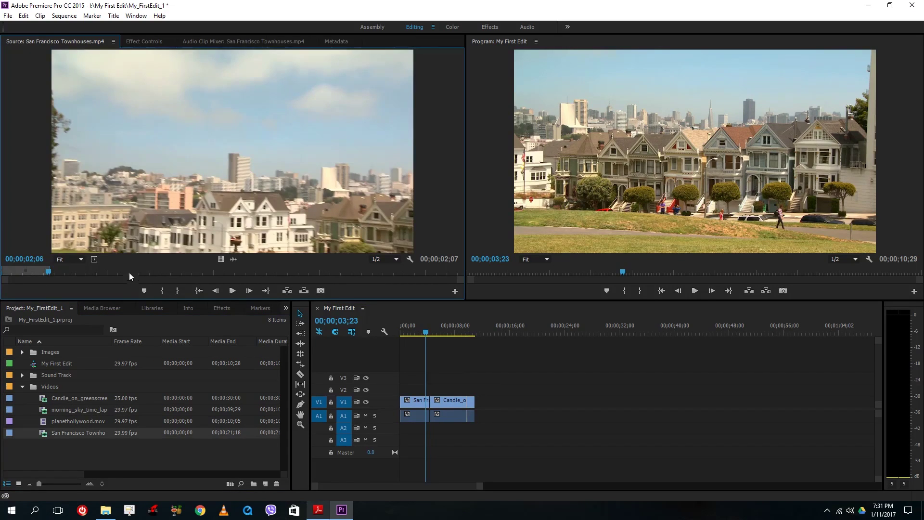
pyautogui.click(148, 275)
pyautogui.press('i')
pyautogui.press('space')
pyautogui.click(208, 276)
pyautogui.press('o')
pyautogui.moveTo(192, 212); pyautogui.dragTo(486, 415)
# Play the assembled sequence from its start and stop on the candle clip
pyautogui.click(487, 333)
pyautogui.moveTo(487, 333); pyautogui.dragTo(380, 344)
pyautogui.click(694, 291)
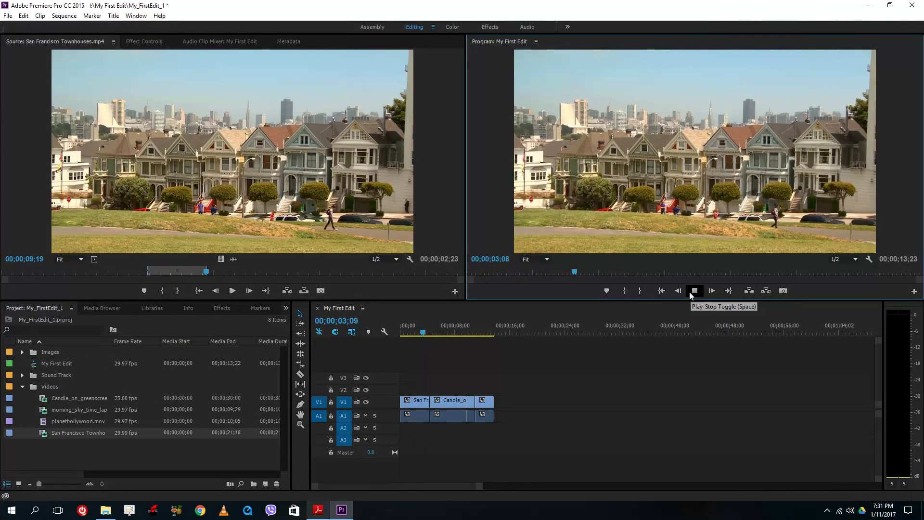
pyautogui.click(690, 292)
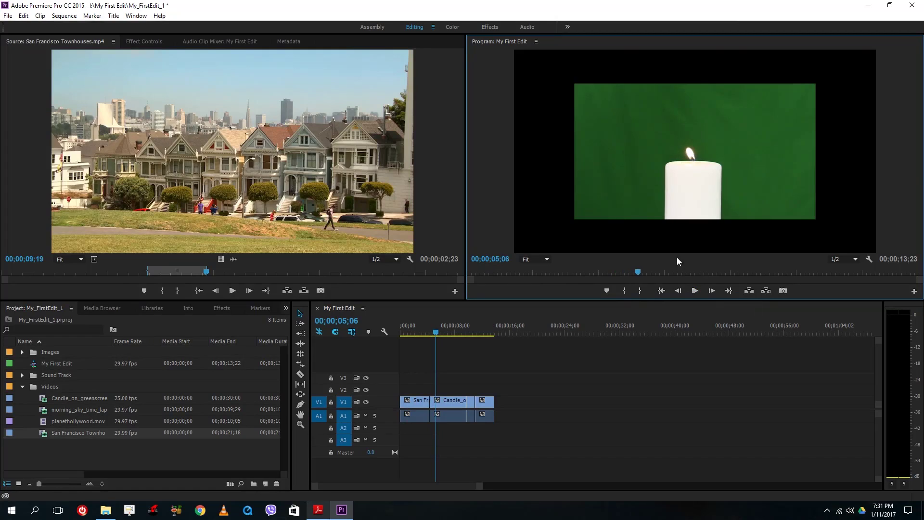
# Scale the candle clip to the frame size and play the sequence into the last townhouses clip
pyautogui.click(452, 404)
pyautogui.rightClick(446, 404)
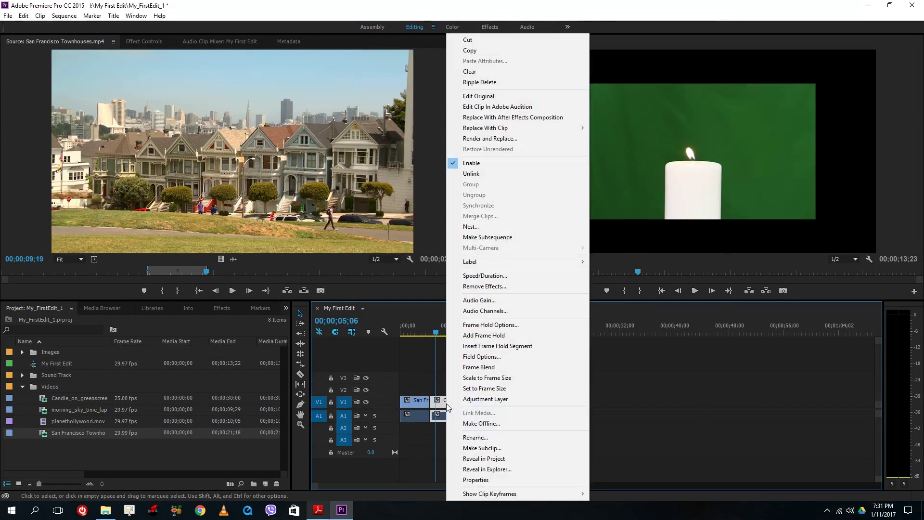
pyautogui.click(495, 381)
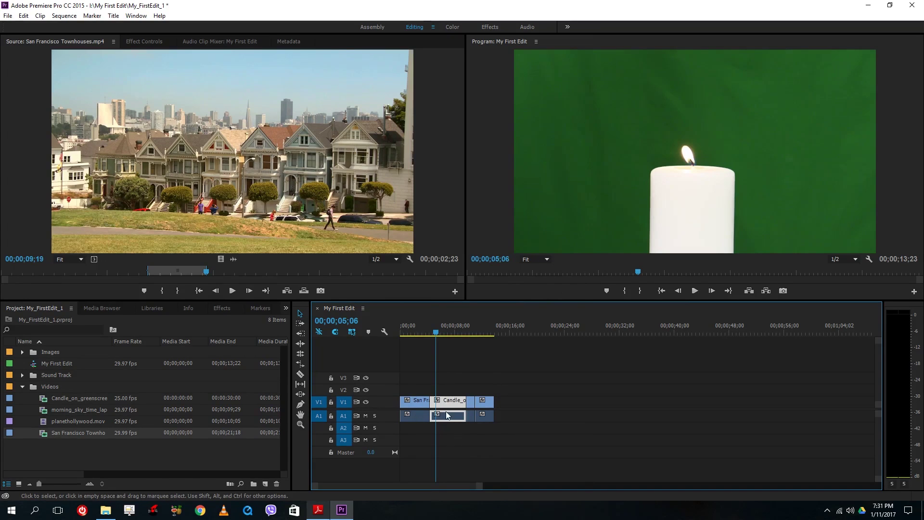
pyautogui.click(694, 292)
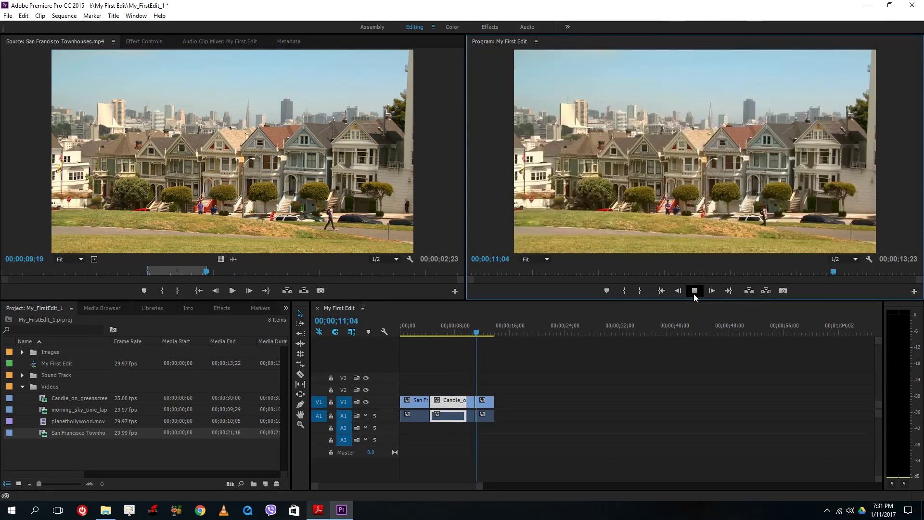
pyautogui.click(694, 292)
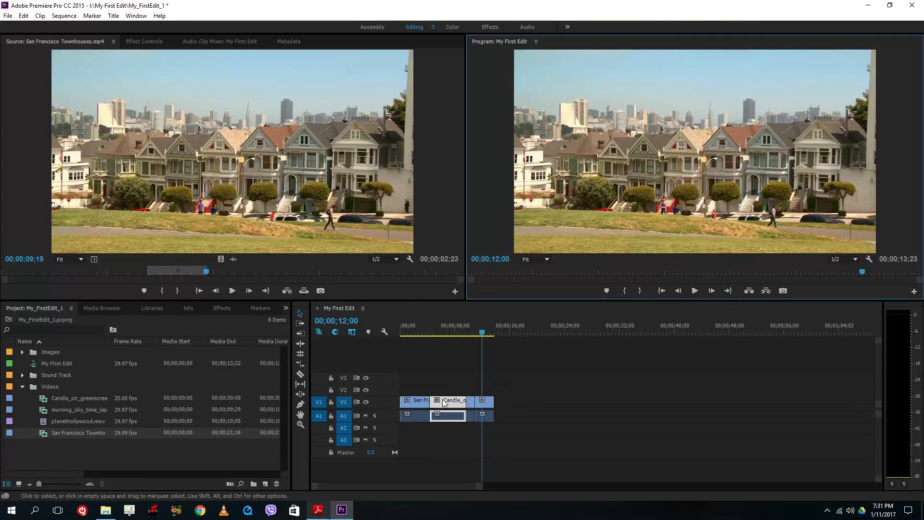
# Try trimming the end of the first townhouses clip in the timeline and restore its length
pyautogui.click(411, 331)
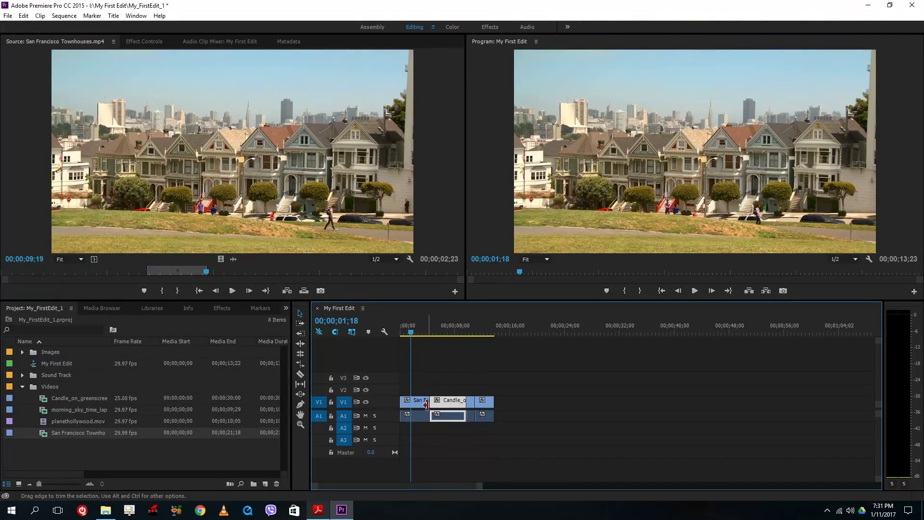
pyautogui.moveTo(426, 403); pyautogui.dragTo(416, 404)
pyautogui.moveTo(416, 404); pyautogui.dragTo(426, 402)
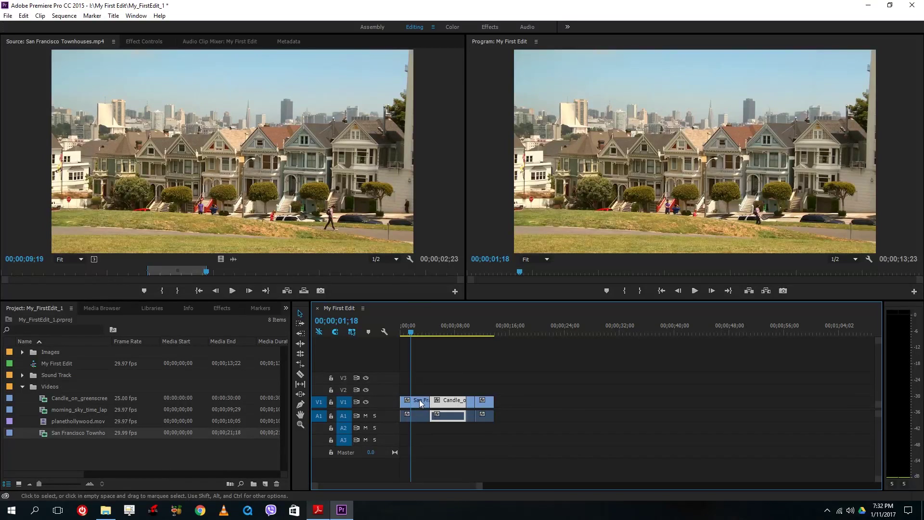
# Move the first townhouses clip to about 00;00;35;00 in the timeline and set the playhead over it at 00;00;36;09
pyautogui.moveTo(419, 402); pyautogui.dragTo(658, 402)
pyautogui.click(646, 331)
pyautogui.click(650, 327)
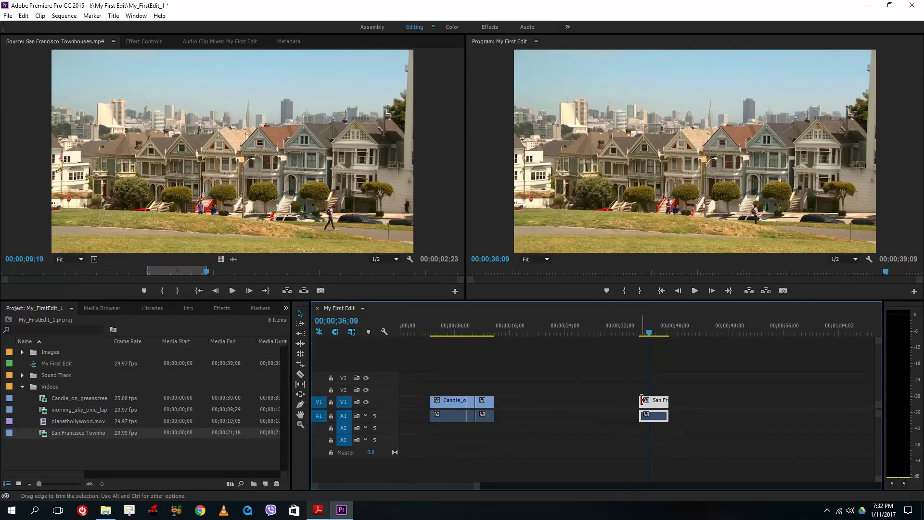
# Try extending the start of the moved townhouses clip, and place the clip at its earlier length at the start of the sequence
pyautogui.moveTo(637, 402); pyautogui.dragTo(543, 409)
pyautogui.moveTo(614, 334); pyautogui.dragTo(622, 334)
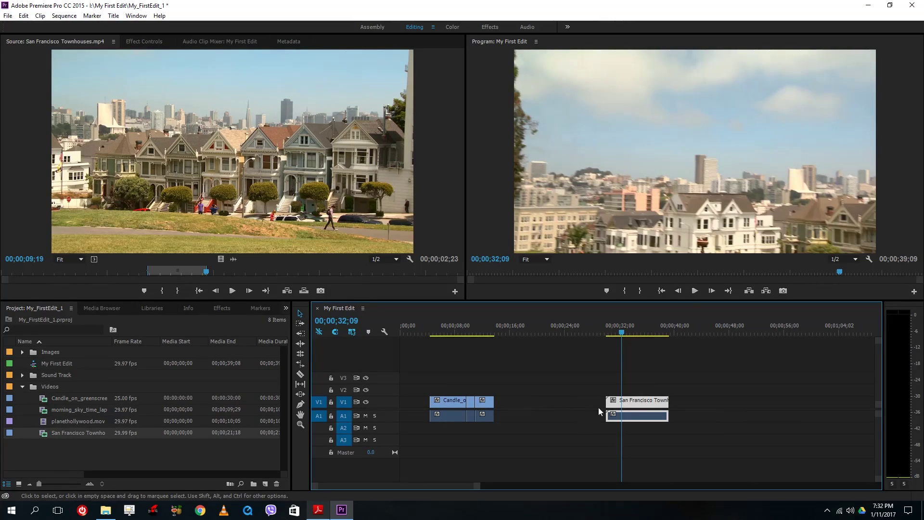
pyautogui.moveTo(614, 407); pyautogui.dragTo(401, 400)
pyautogui.moveTo(426, 328); pyautogui.dragTo(445, 328)
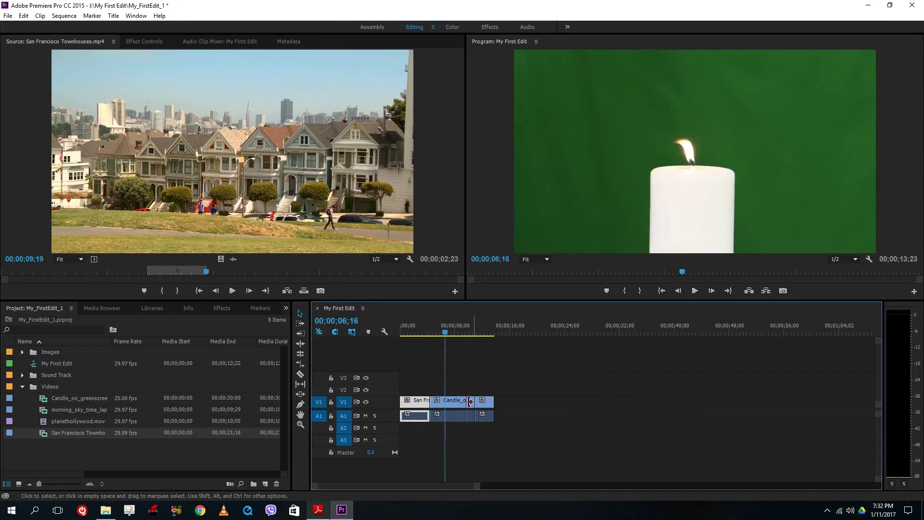
# Shorten and butt the clips together into a 00;00;09;18 sequence, and play it from the start into the last townhouses clip
pyautogui.moveTo(453, 402)
pyautogui.mouseDown()
pyautogui.moveTo(415, 404)
pyautogui.moveTo(474, 408)
pyautogui.moveTo(462, 409)
pyautogui.mouseUp()
pyautogui.moveTo(439, 328); pyautogui.dragTo(403, 362)
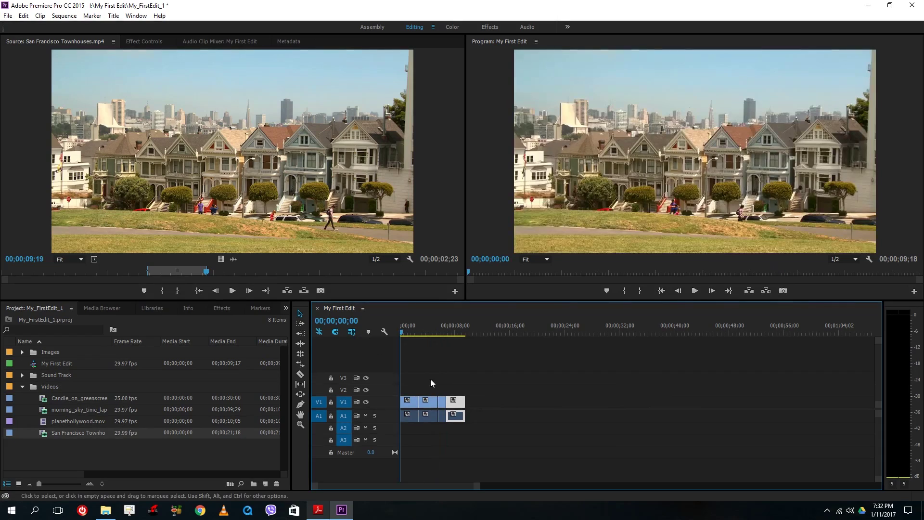
pyautogui.press('space')
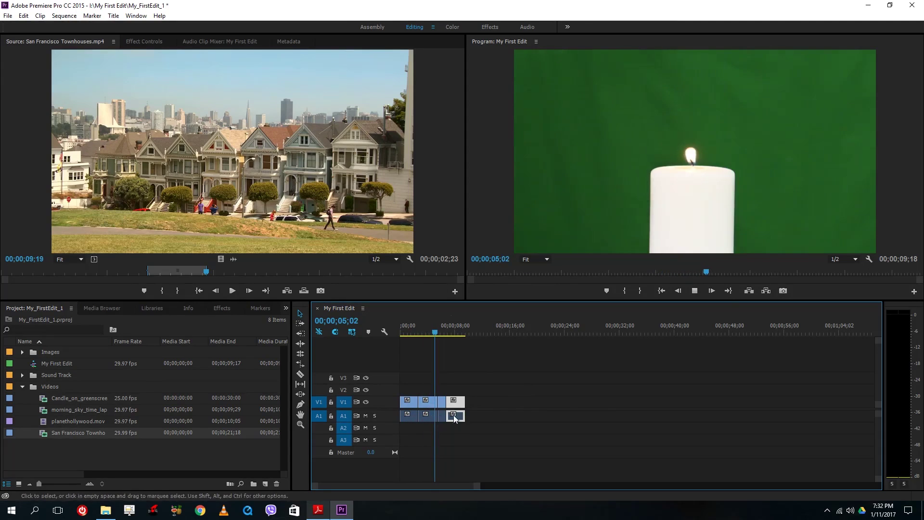
pyautogui.press('space')
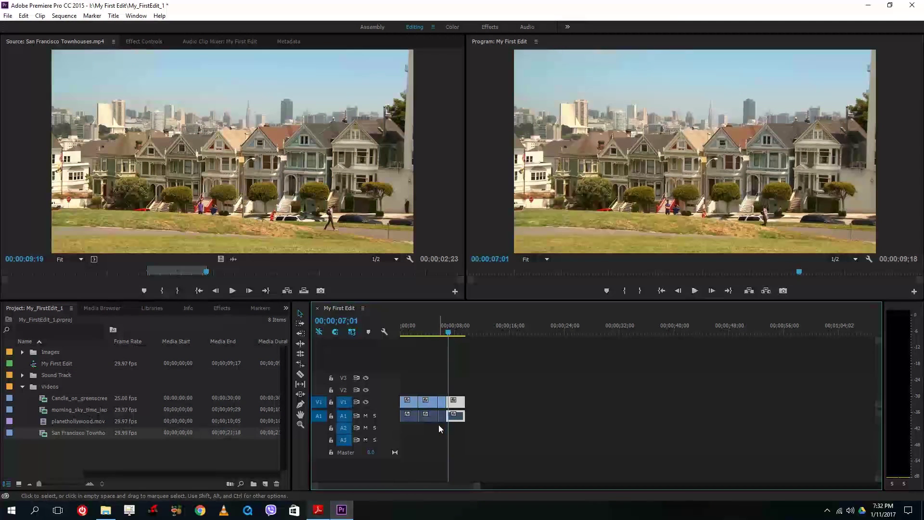
# Collapse the Videos bin and show the audio waveform of the townhouses source clip
pyautogui.press('h')
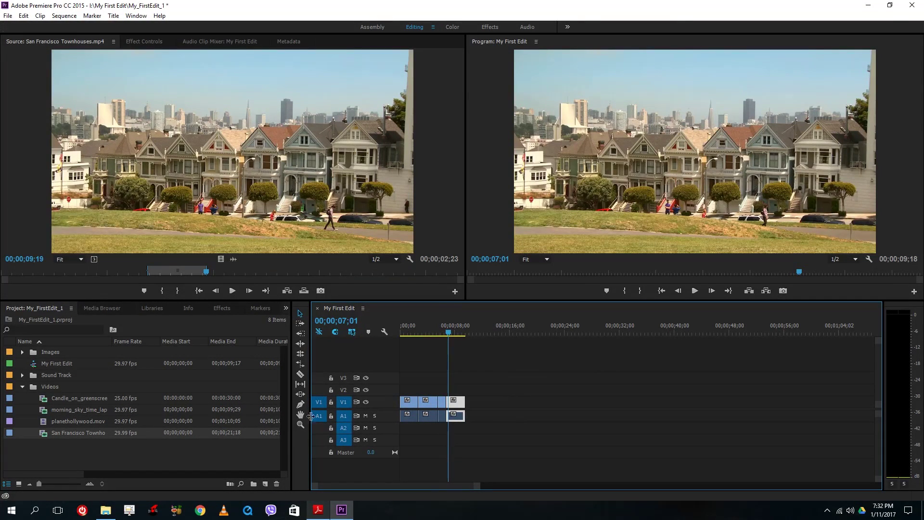
pyautogui.click(22, 387)
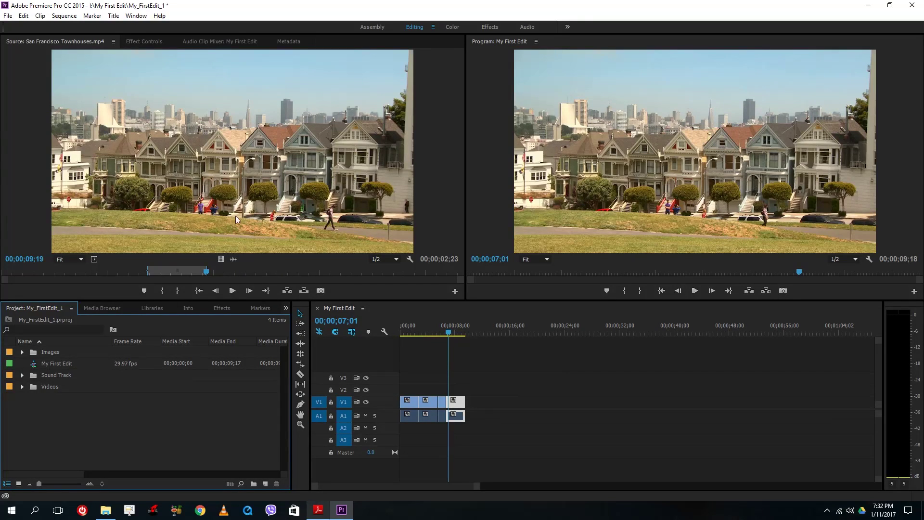
pyautogui.click(233, 260)
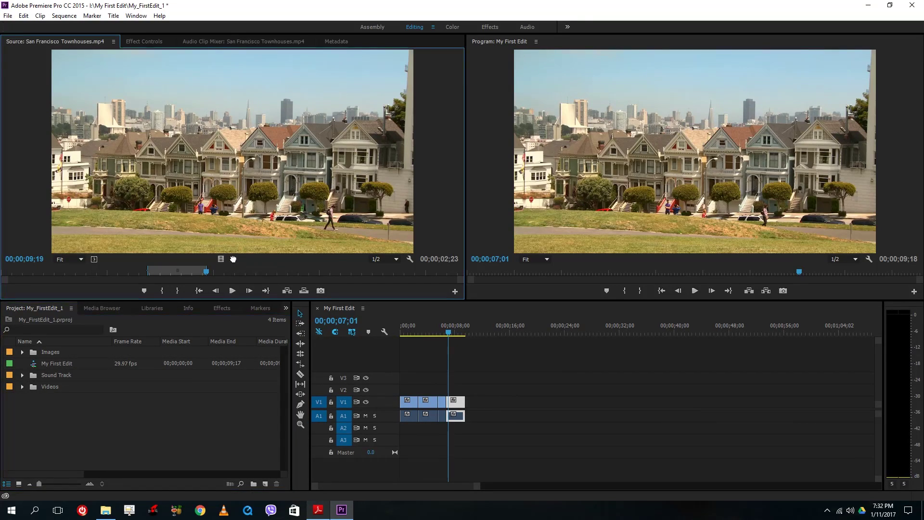
pyautogui.click(233, 259)
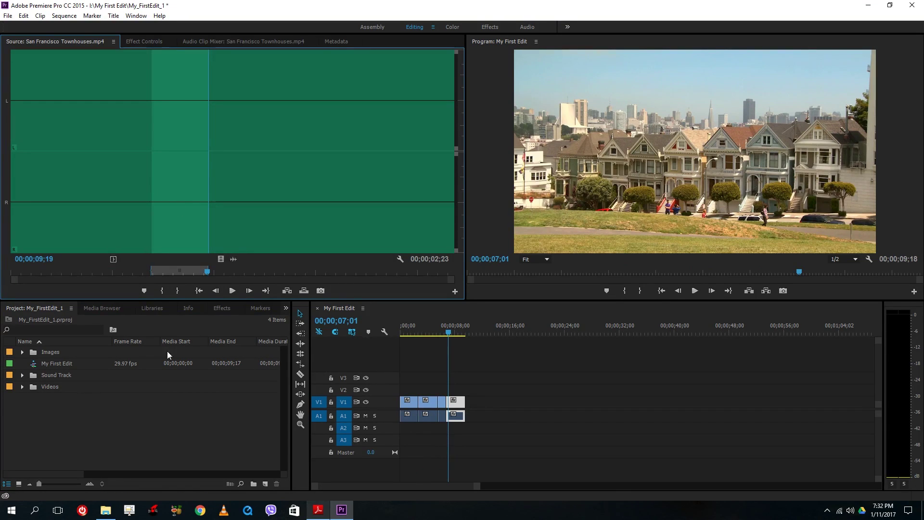
# Open Cloud_Patterns.mp3 from the Sound Track bin as the source and preview its first four seconds
pyautogui.click(23, 376)
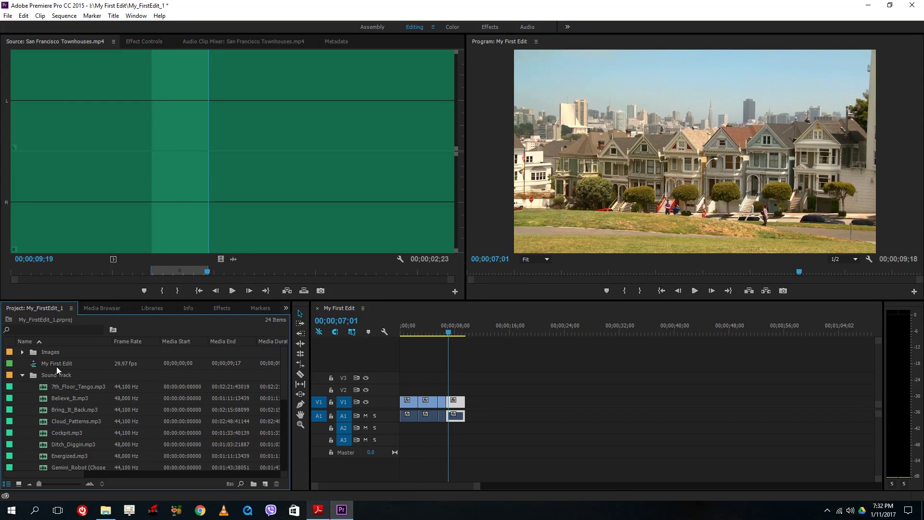
pyautogui.scroll(-2, 59, 429)
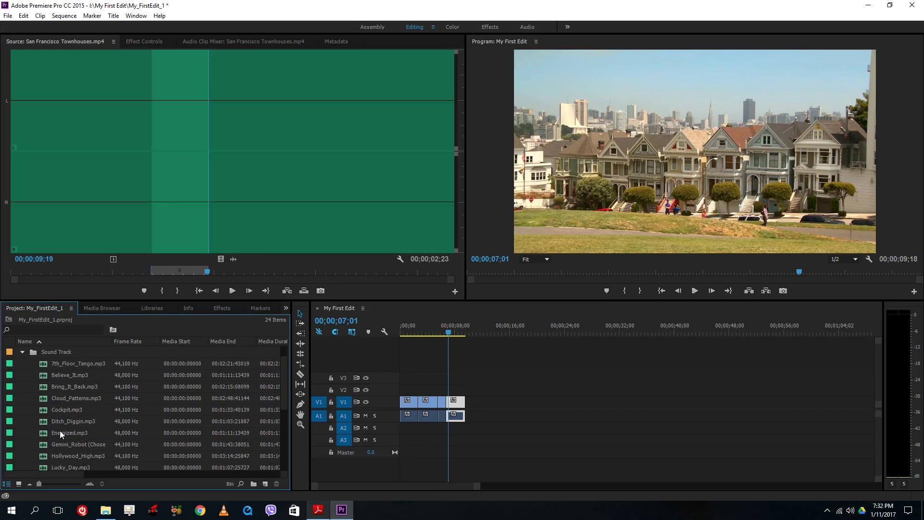
pyautogui.doubleClick(45, 398)
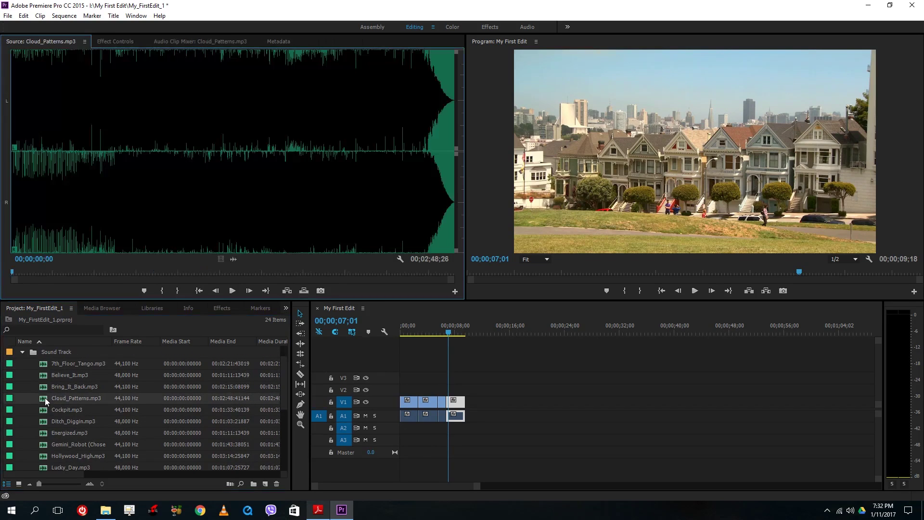
pyautogui.click(232, 291)
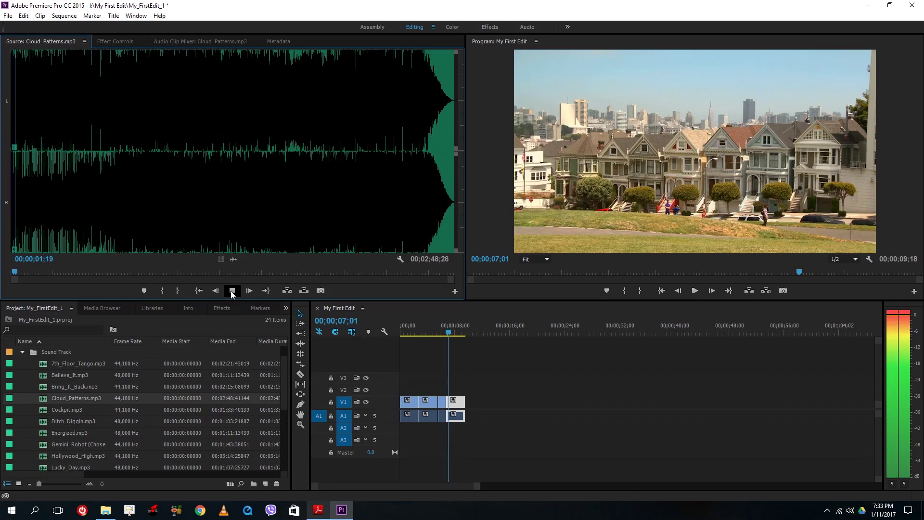
pyautogui.click(232, 290)
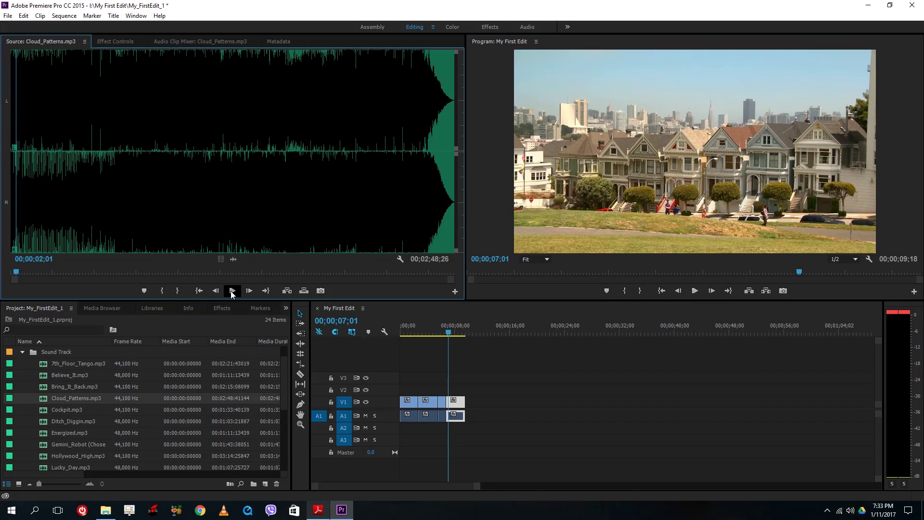
pyautogui.click(232, 290)
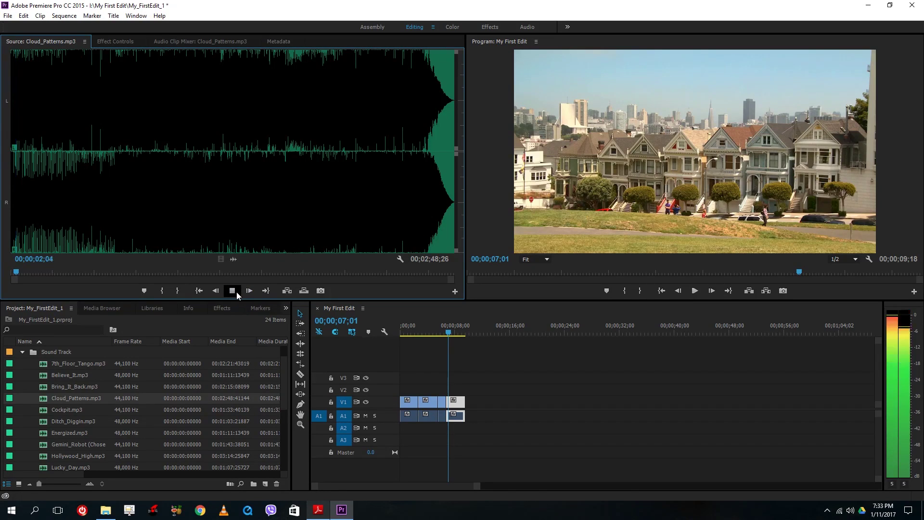
pyautogui.click(232, 291)
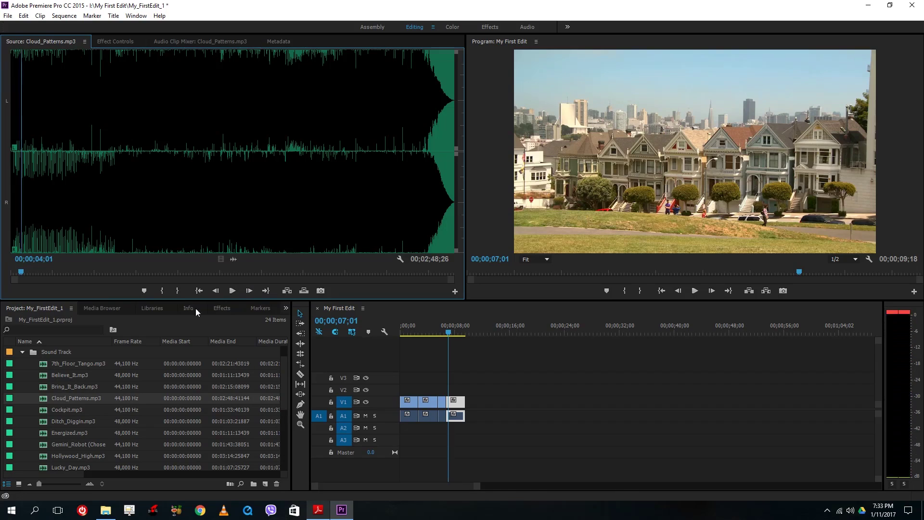
# Open Lucky_Day.mp3 as the source and preview it from about 00;00;14;22
pyautogui.scroll(-2, 76, 414)
pyautogui.scroll(-1, 86, 424)
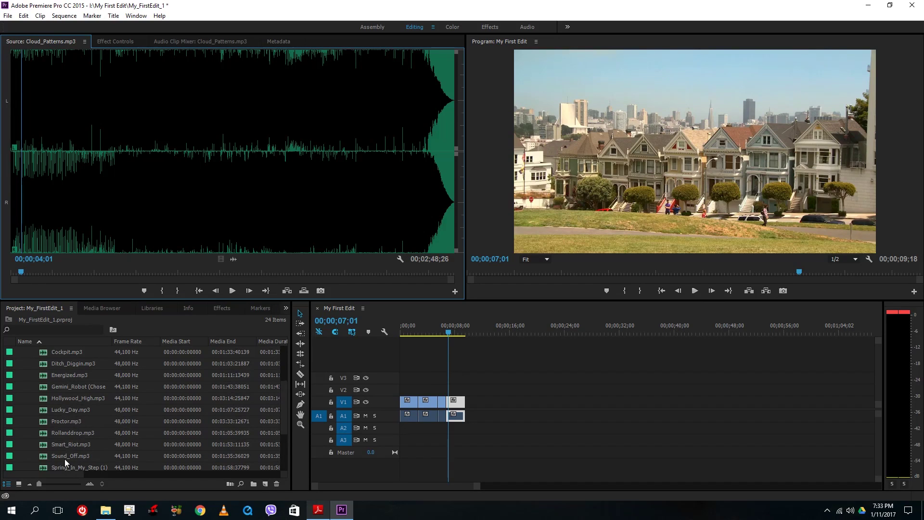
pyautogui.doubleClick(34, 410)
pyautogui.click(231, 291)
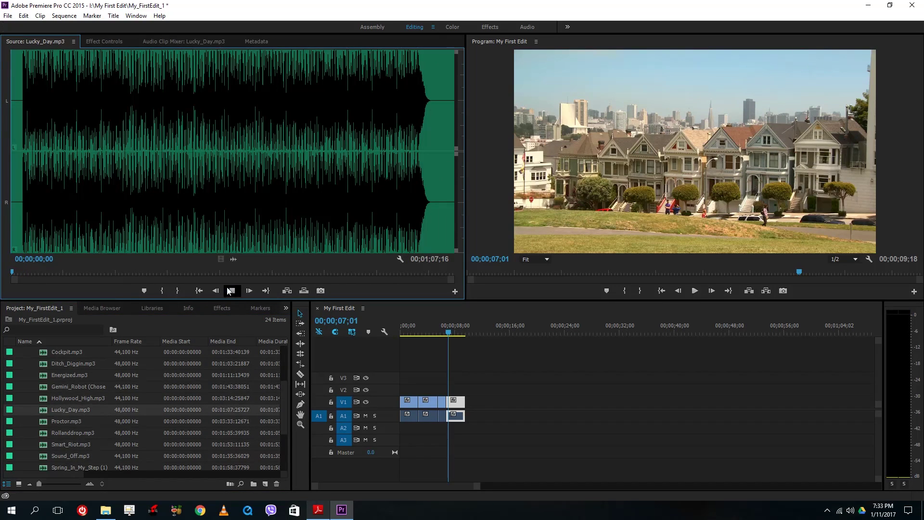
pyautogui.click(106, 272)
pyautogui.click(231, 291)
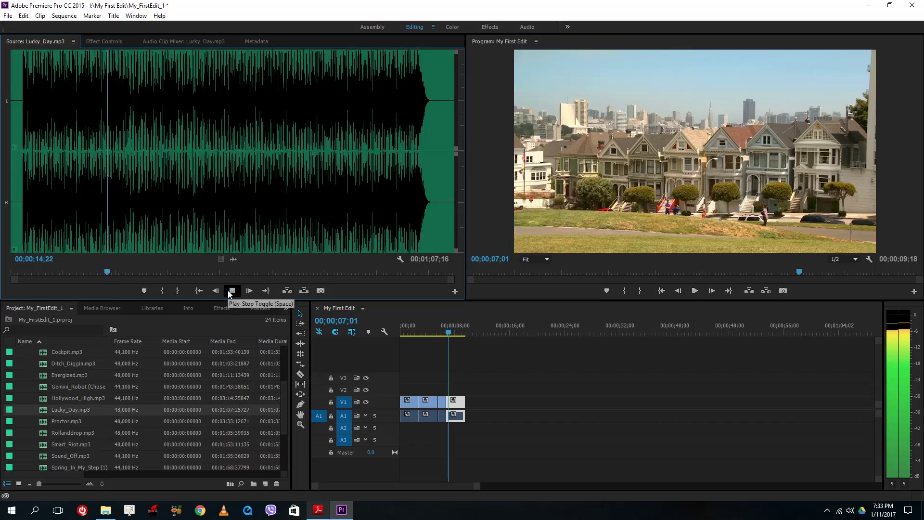
pyautogui.click(231, 291)
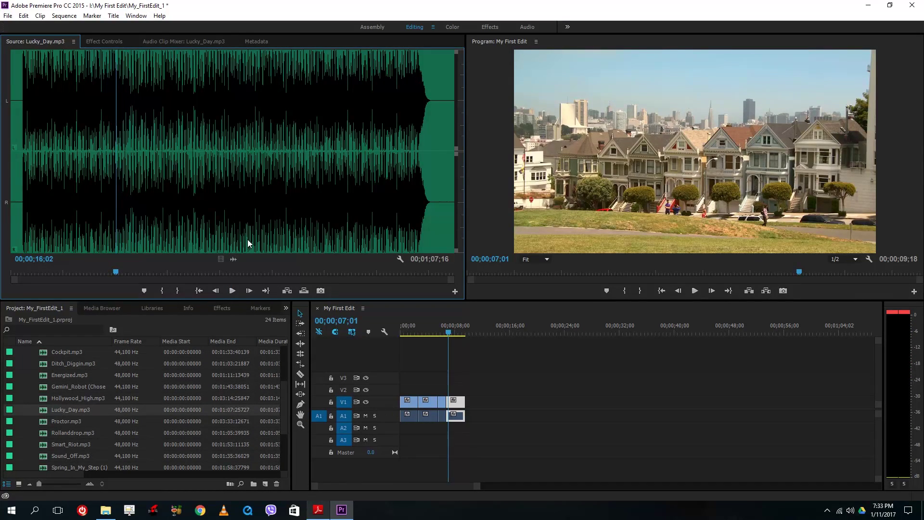
# Mark a section of Lucky_Day.mp3 with the In point at 00;00;01;23 and the Out point at 00;00;18;08
pyautogui.moveTo(116, 275); pyautogui.dragTo(24, 276)
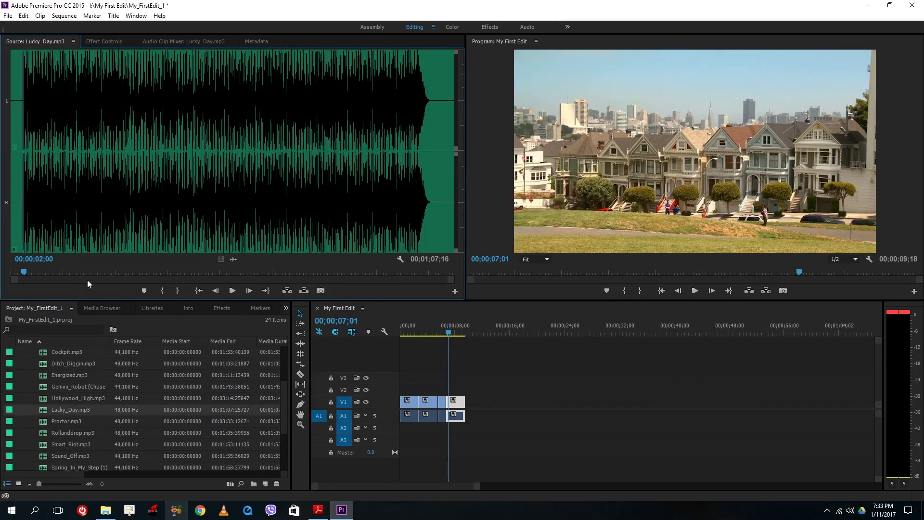
pyautogui.press('Left')
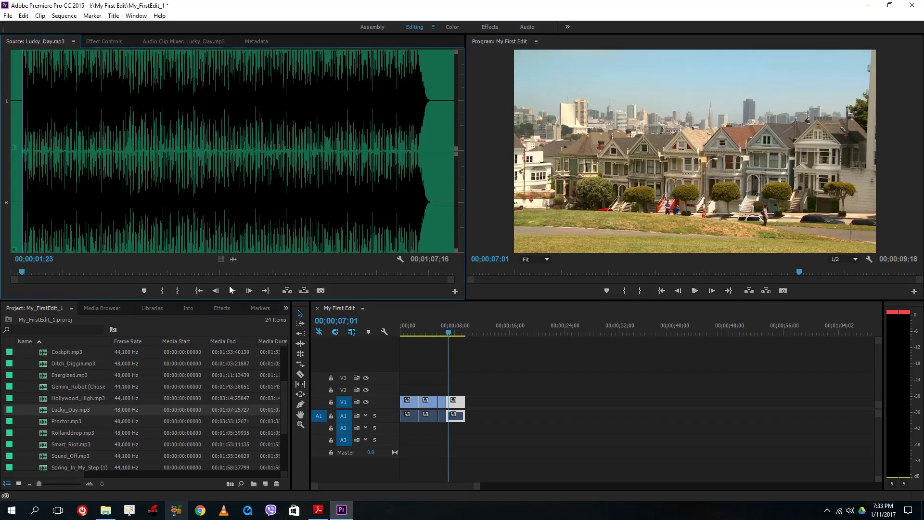
pyautogui.click(161, 291)
pyautogui.click(130, 272)
pyautogui.click(177, 291)
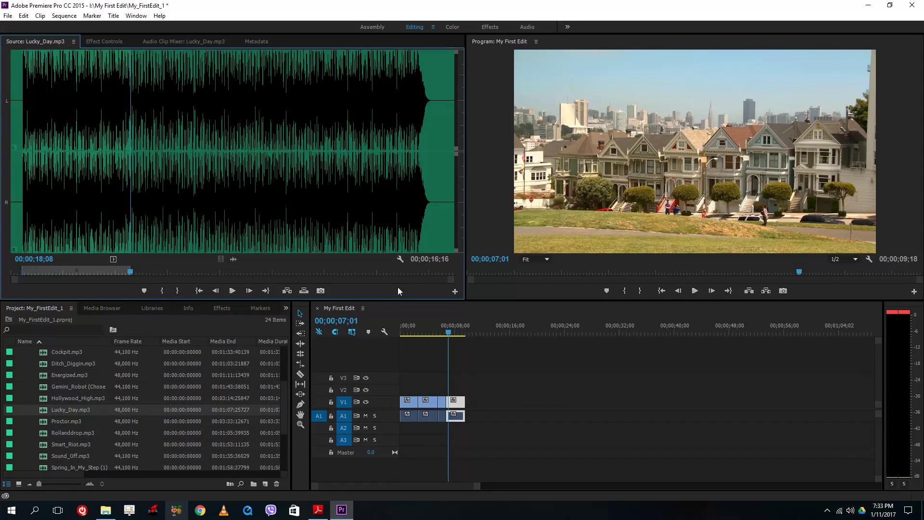
# Try shifting the whole marked section later in Lucky_Day.mp3 and slide it back near the song's start
pyautogui.click(241, 128)
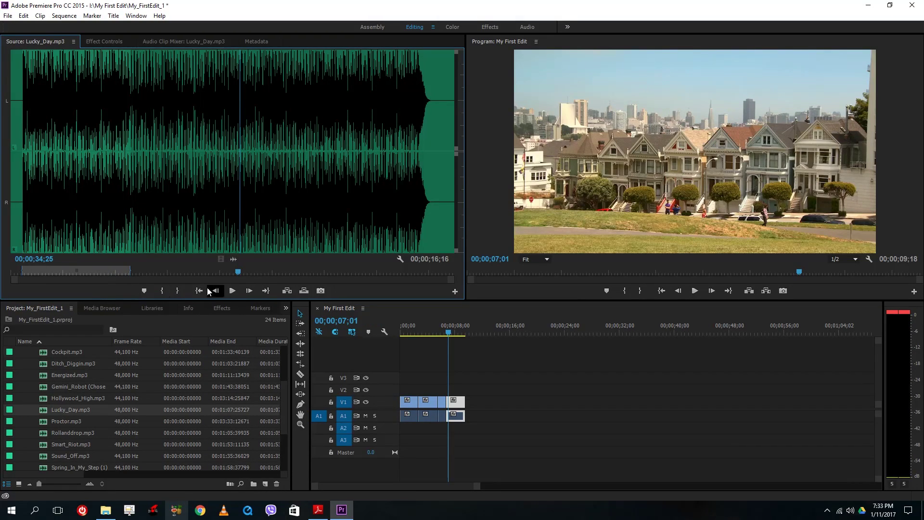
pyautogui.moveTo(79, 270)
pyautogui.mouseDown()
pyautogui.moveTo(397, 270)
pyautogui.moveTo(89, 270)
pyautogui.mouseUp()
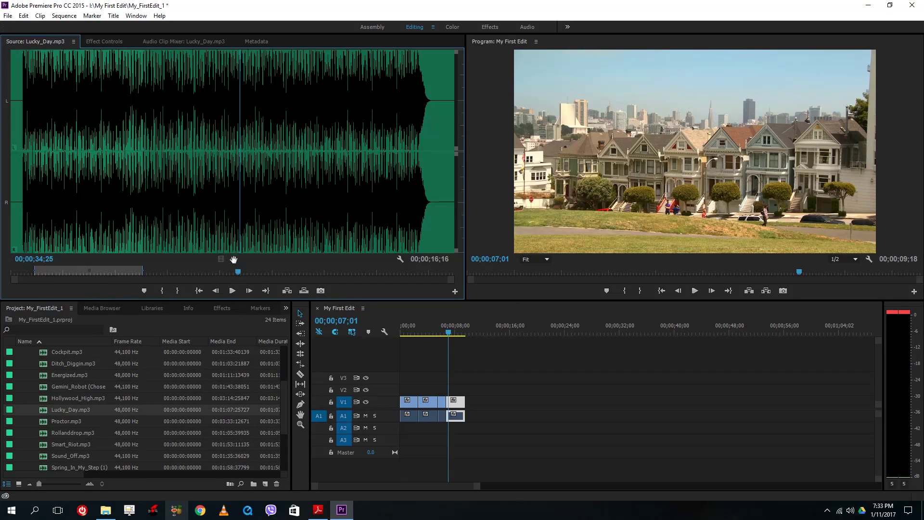
pyautogui.moveTo(90, 270); pyautogui.dragTo(76, 271)
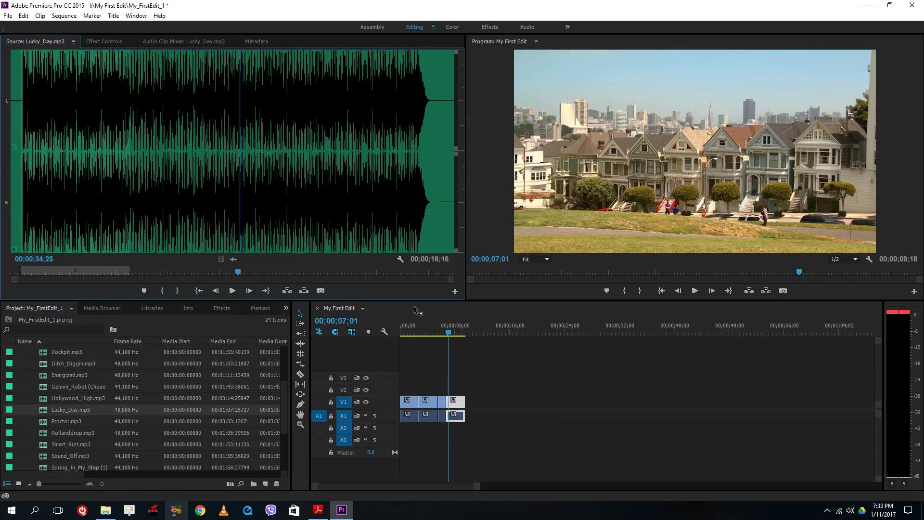
# Insert the marked Lucky_Day.mp3 section at the start of the sequence on track A1 and undo the insertion
pyautogui.moveTo(454, 331); pyautogui.dragTo(357, 335)
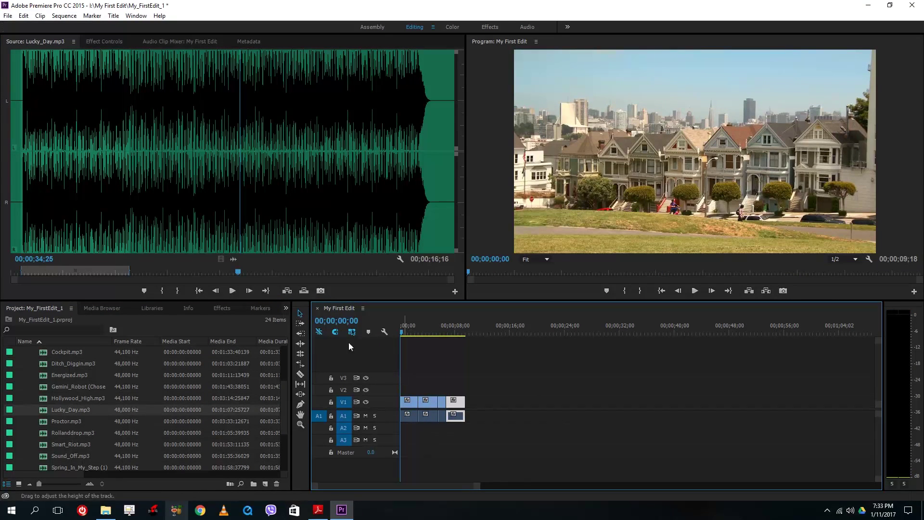
pyautogui.click(287, 293)
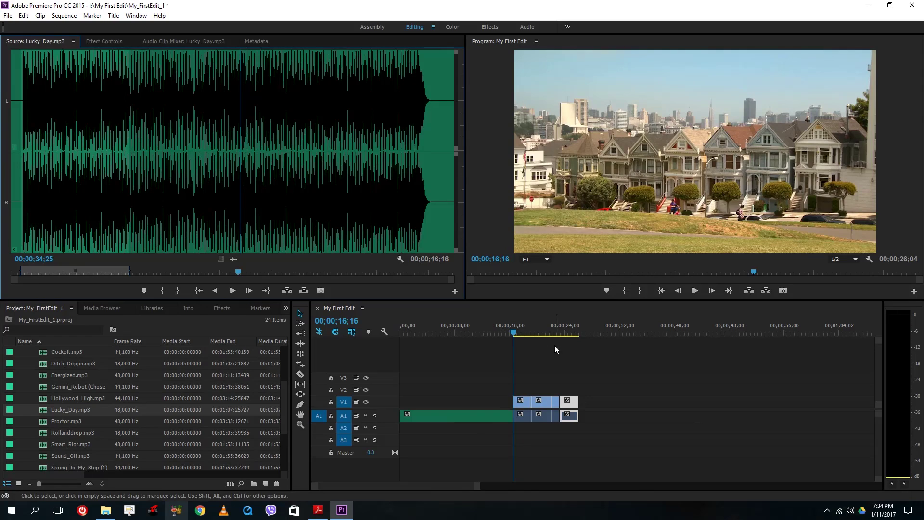
pyautogui.click(531, 326)
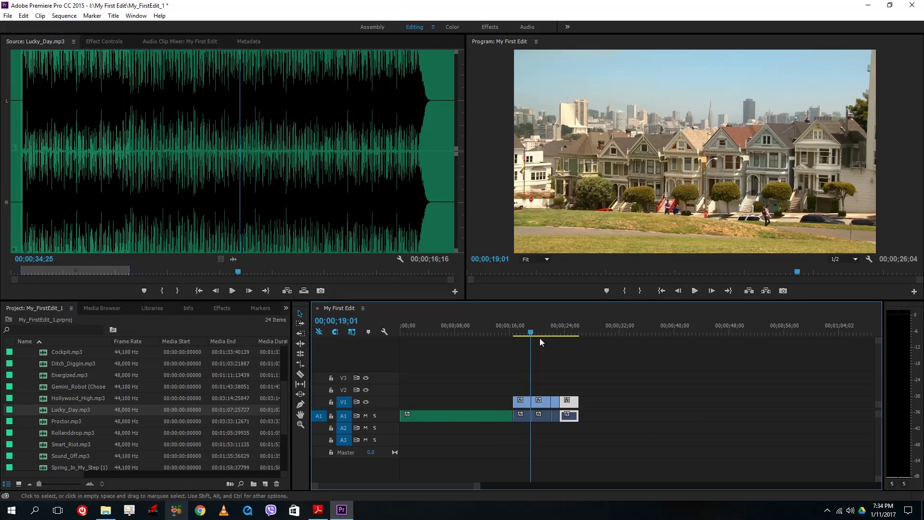
pyautogui.hotkey('ctrl', 'z')
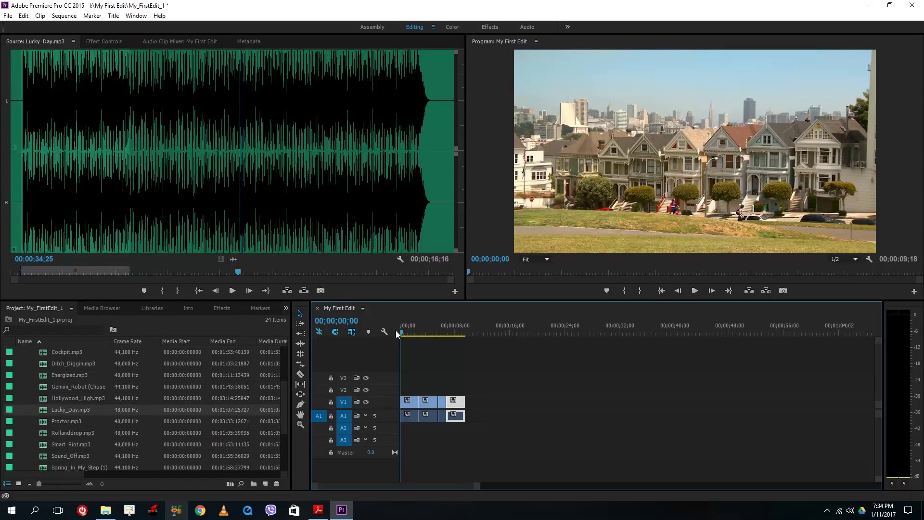
# Overwrite track A1 from the sequence start with the marked Lucky_Day.mp3 section and undo the overwrite
pyautogui.click(303, 290)
pyautogui.moveTo(411, 416); pyautogui.dragTo(400, 418)
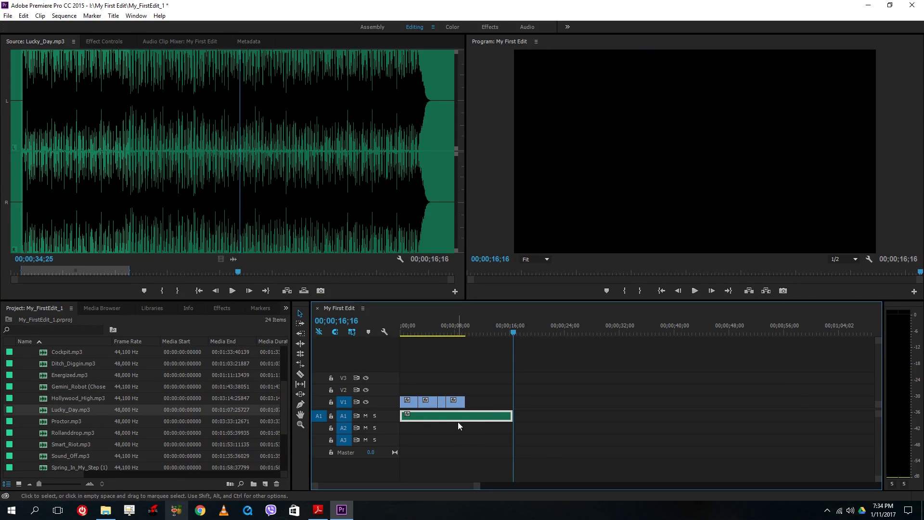
pyautogui.hotkey('ctrl', 'z')
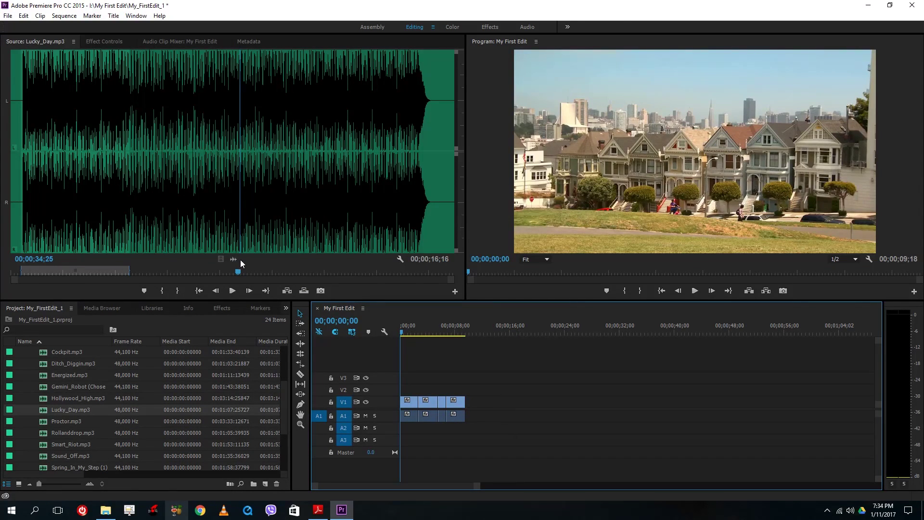
pyautogui.moveTo(233, 259); pyautogui.dragTo(396, 420)
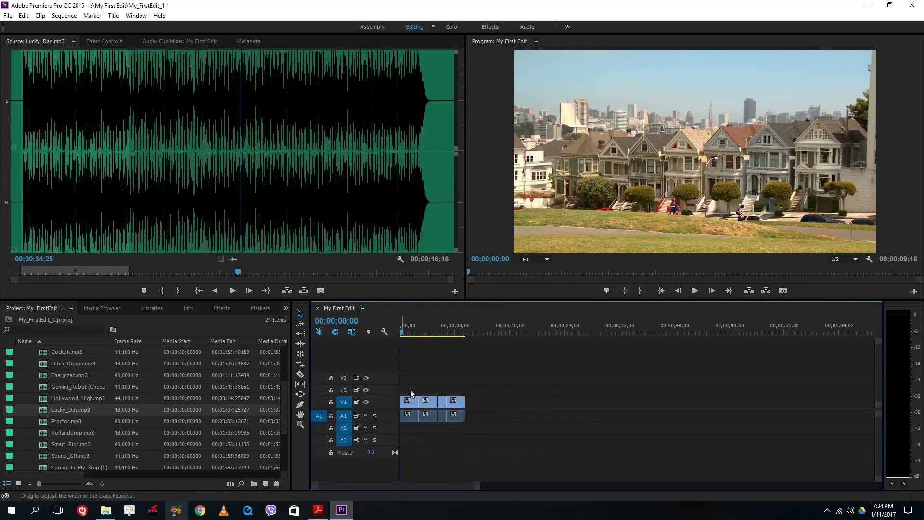
# Overwrite track A1 with the marked song section, trimmed to end with the last video clip, and play the sequence from the start
pyautogui.click(304, 290)
pyautogui.moveTo(512, 417); pyautogui.dragTo(465, 417)
pyautogui.press('Home')
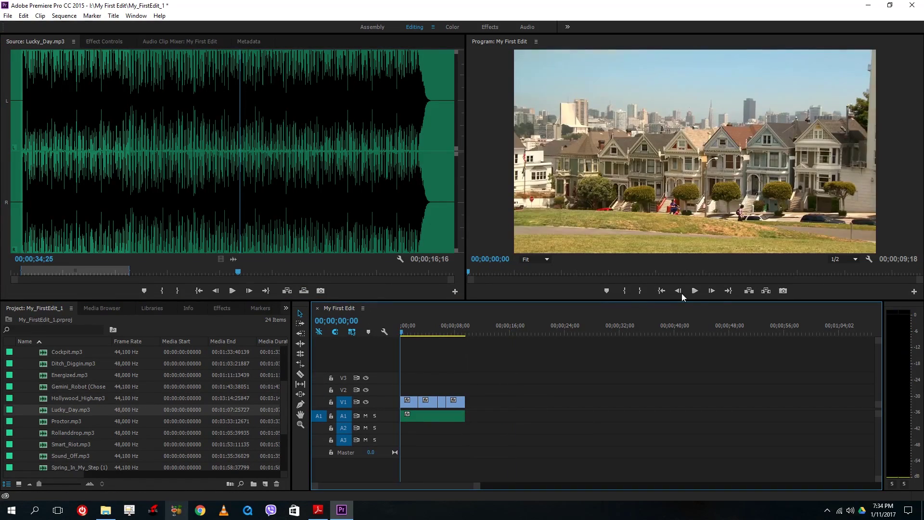
pyautogui.click(695, 291)
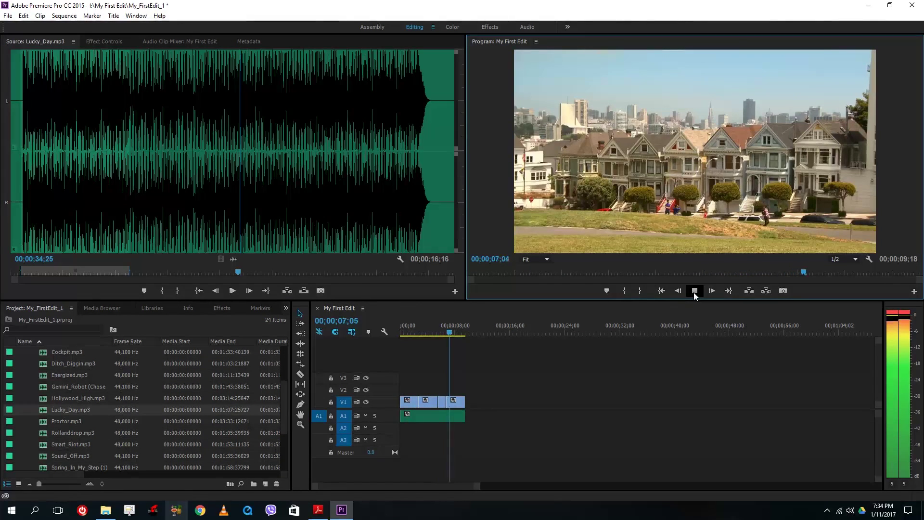
# Stop the sequence playback and scrub the playhead across the edited clips to review them
pyautogui.click(694, 291)
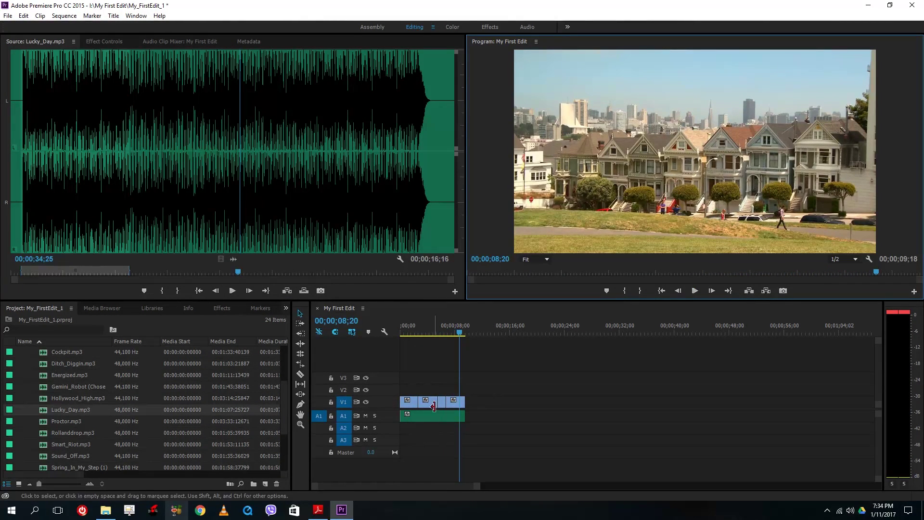
pyautogui.moveTo(430, 331); pyautogui.dragTo(459, 333)
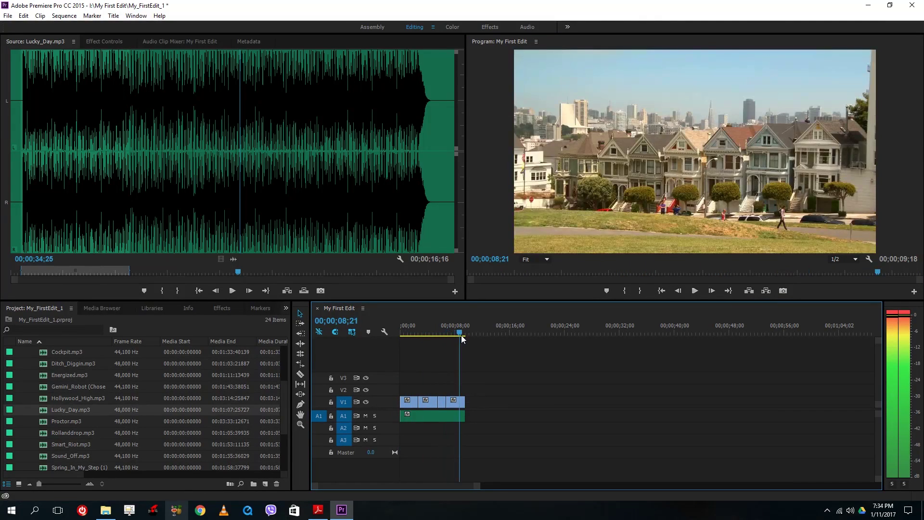
# Look through the songs in the Sound Track bin and leave the bin collapsed
pyautogui.scroll(3, 91, 423)
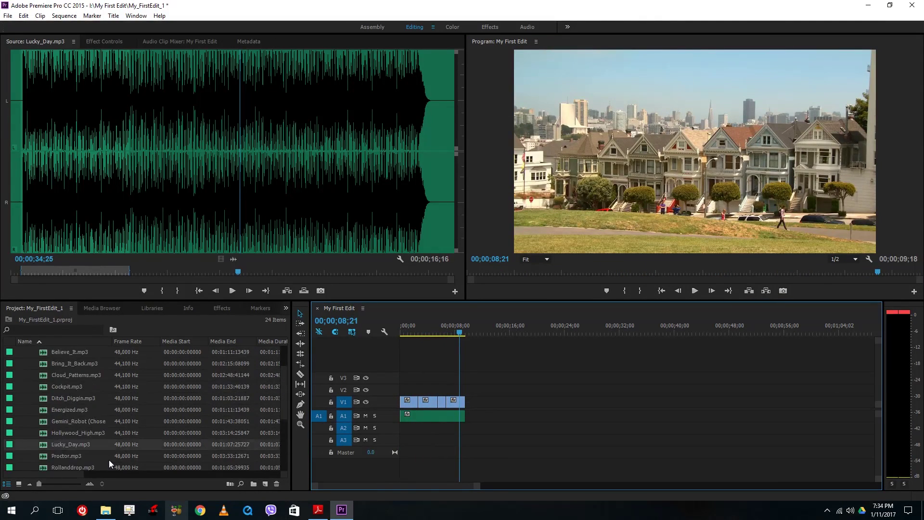
pyautogui.click(21, 374)
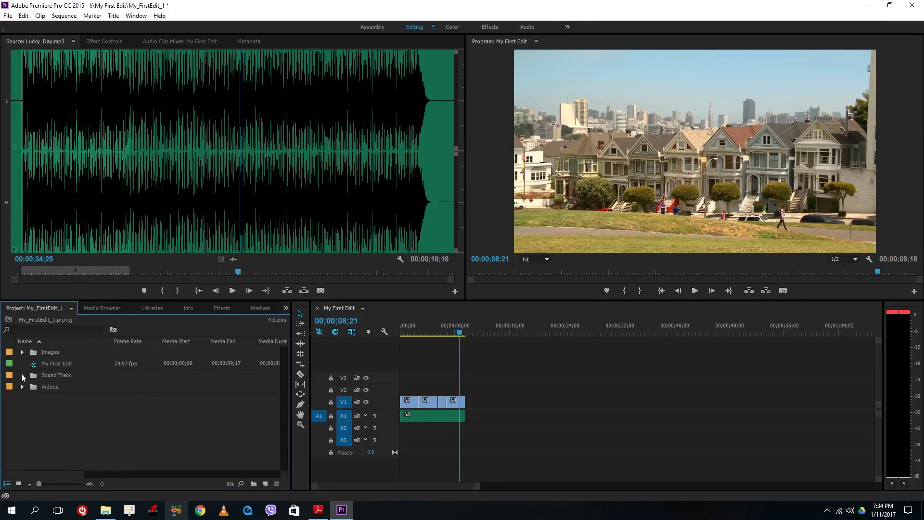
pyautogui.click(22, 375)
pyautogui.scroll(-4, 98, 392)
pyautogui.scroll(4, 95, 408)
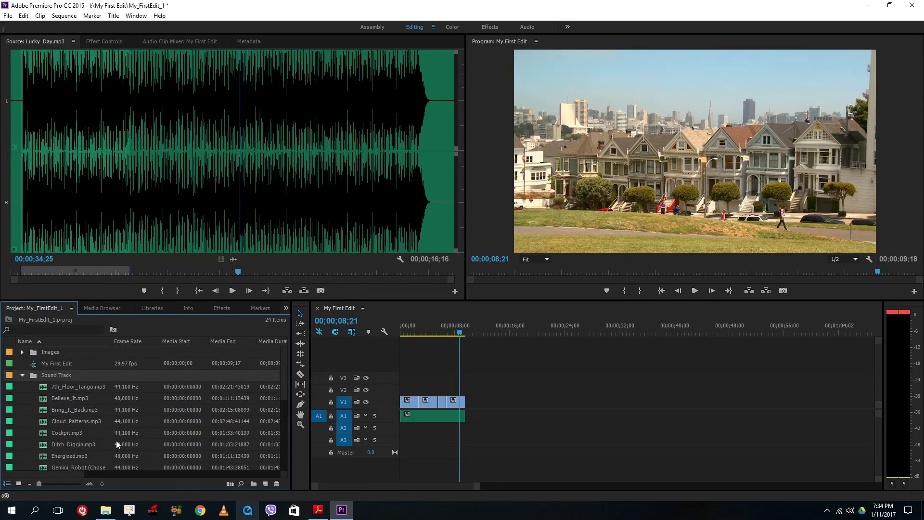
pyautogui.scroll(-3, 116, 441)
pyautogui.scroll(3, 115, 444)
pyautogui.click(21, 374)
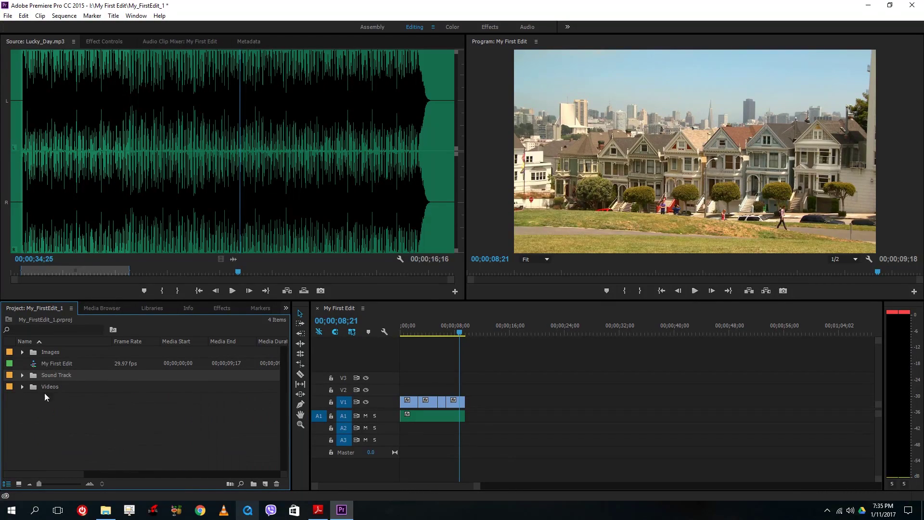
# Scrub through the My First Edit sequence and return the playhead to its start
pyautogui.click(425, 337)
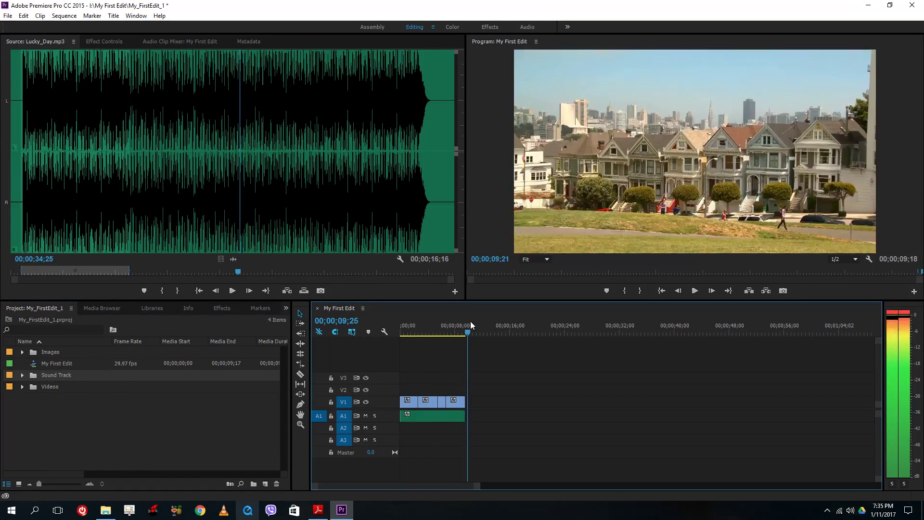
pyautogui.press('Home')
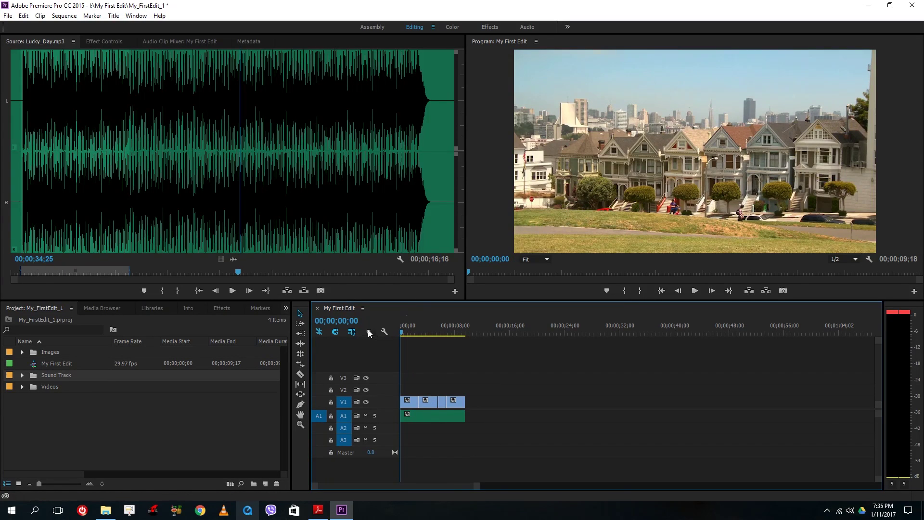
pyautogui.moveTo(425, 330); pyautogui.dragTo(372, 357)
# Save the project, and save it again under the name My_FirstEdit_1_Lesson2 in the My First Edit folder
pyautogui.click(8, 16)
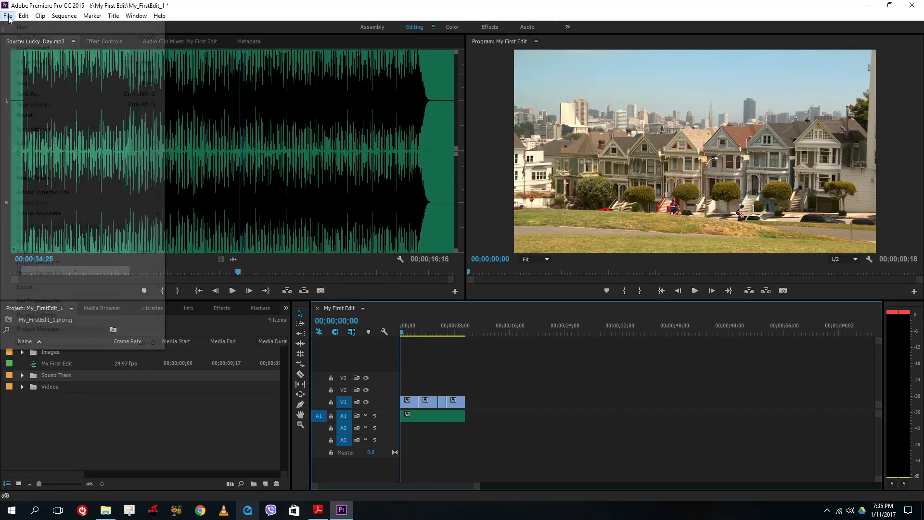
pyautogui.click(46, 90)
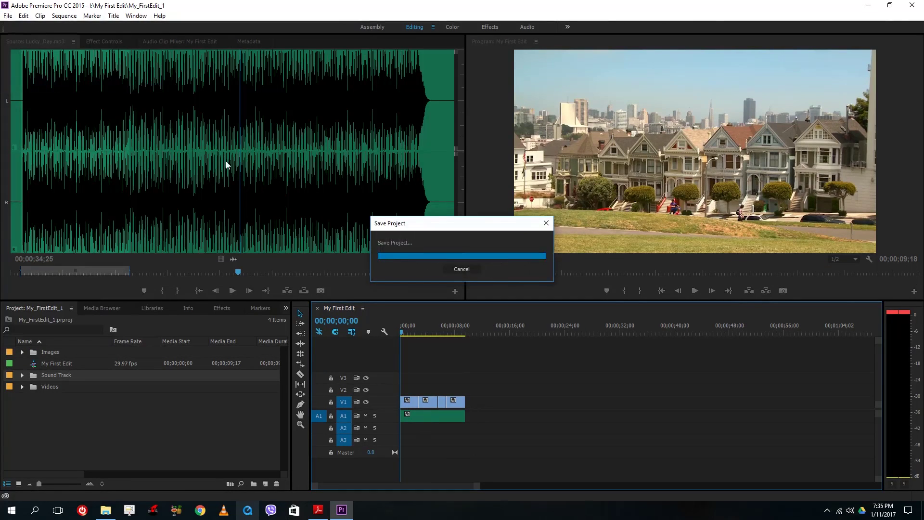
pyautogui.click(8, 15)
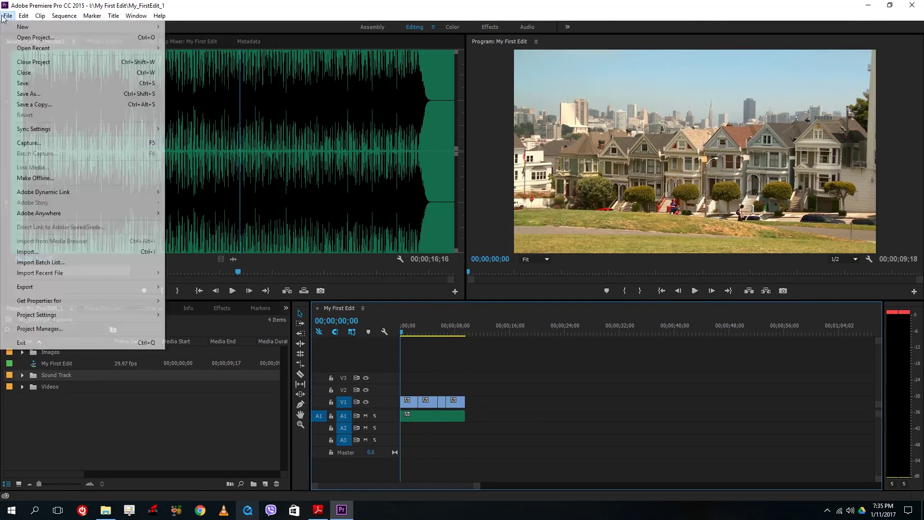
pyautogui.click(77, 94)
pyautogui.click(127, 231)
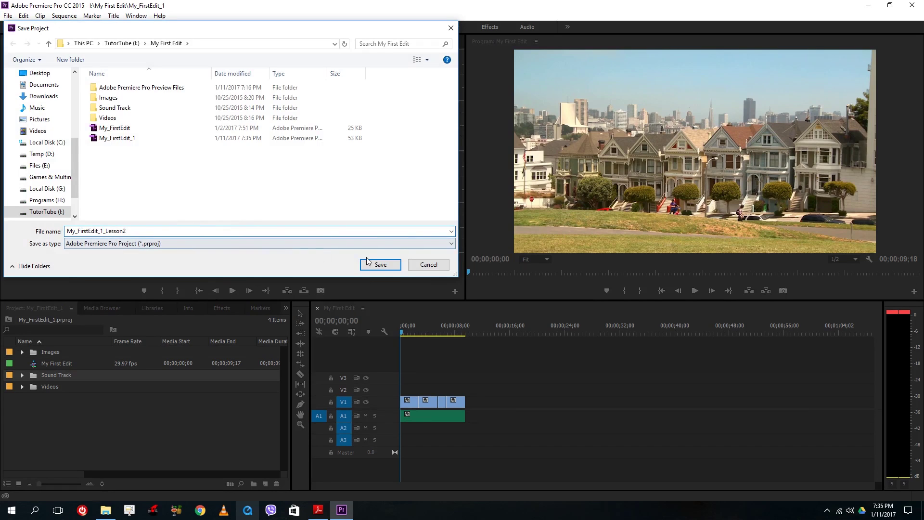
pyautogui.click(382, 264)
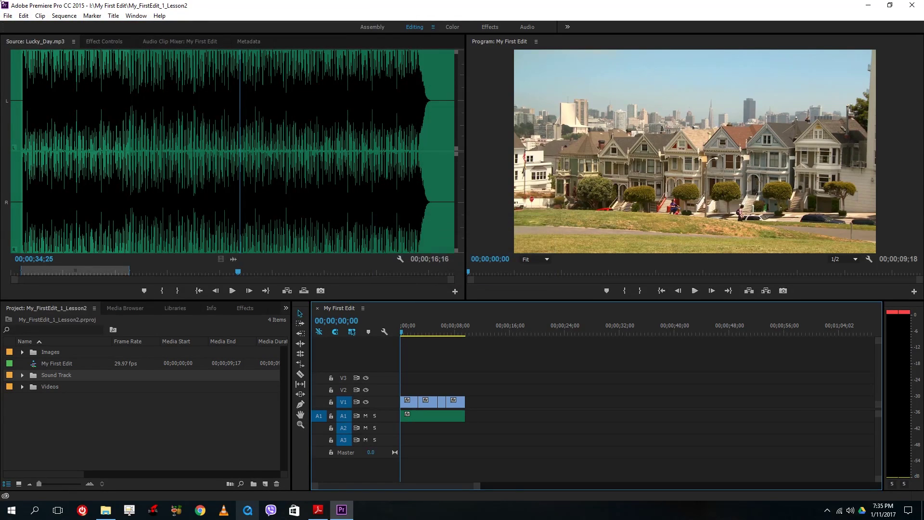
# Open the media export settings for the My First Edit sequence and set the format to H.264
pyautogui.click(7, 16)
pyautogui.moveTo(64, 287)
pyautogui.click(193, 288)
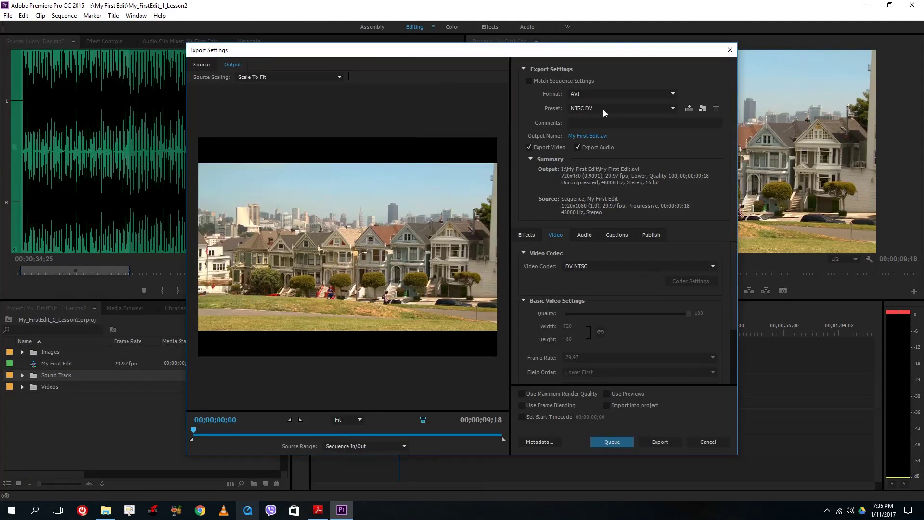
pyautogui.click(606, 97)
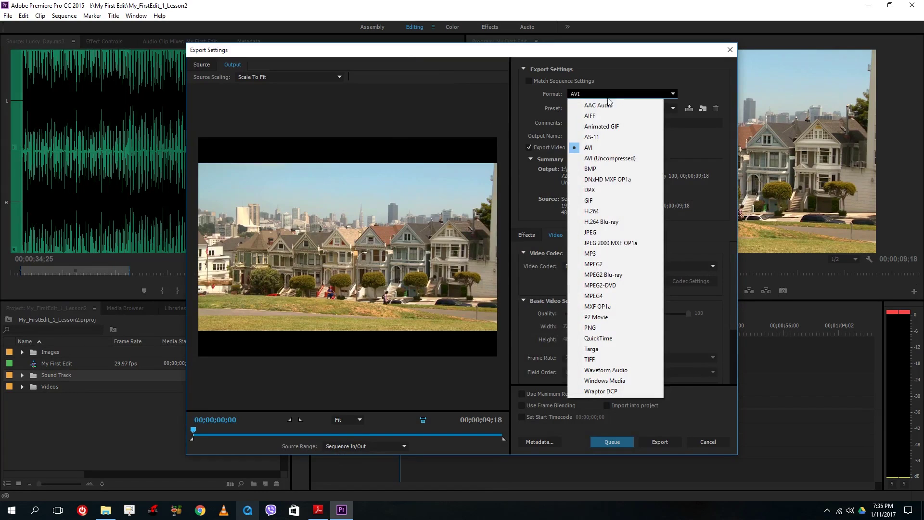
pyautogui.click(600, 210)
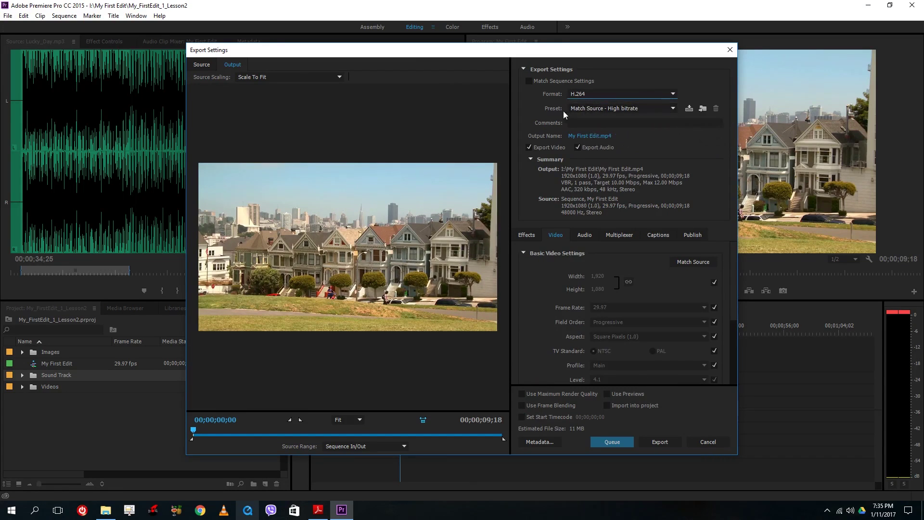
# Name the output file My First Edit_Export in the My First Edit folder and export the sequence
pyautogui.click(586, 138)
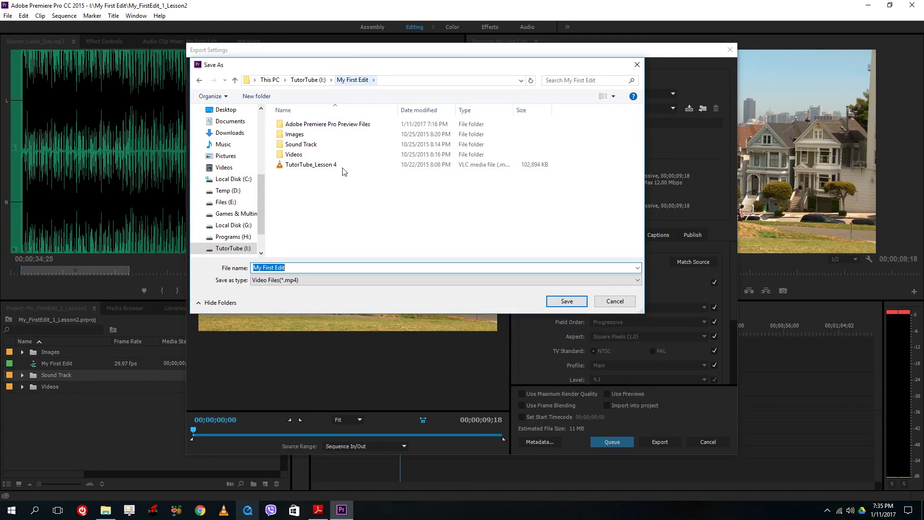
pyautogui.click(310, 267)
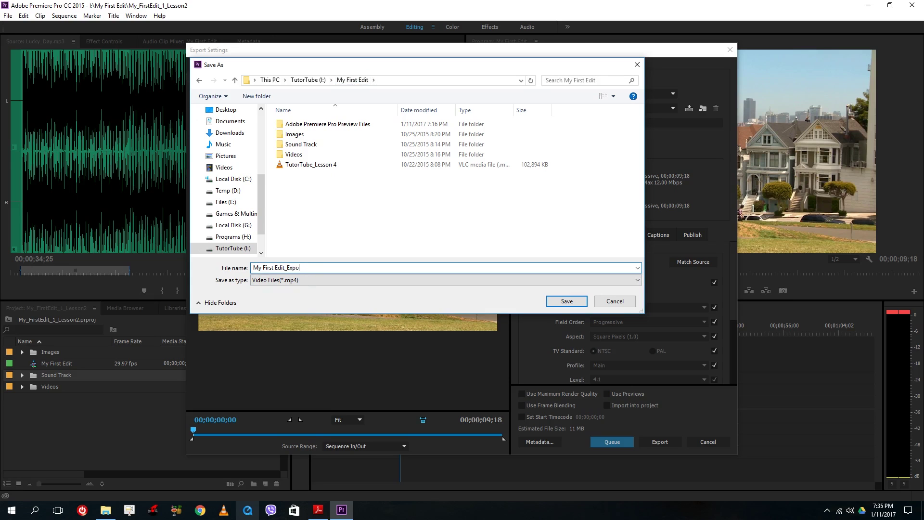
pyautogui.click(567, 301)
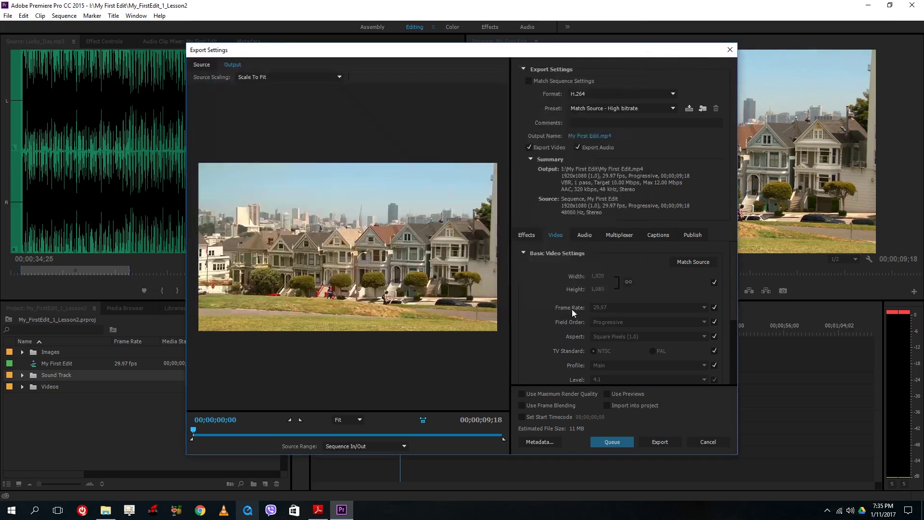
pyautogui.click(654, 443)
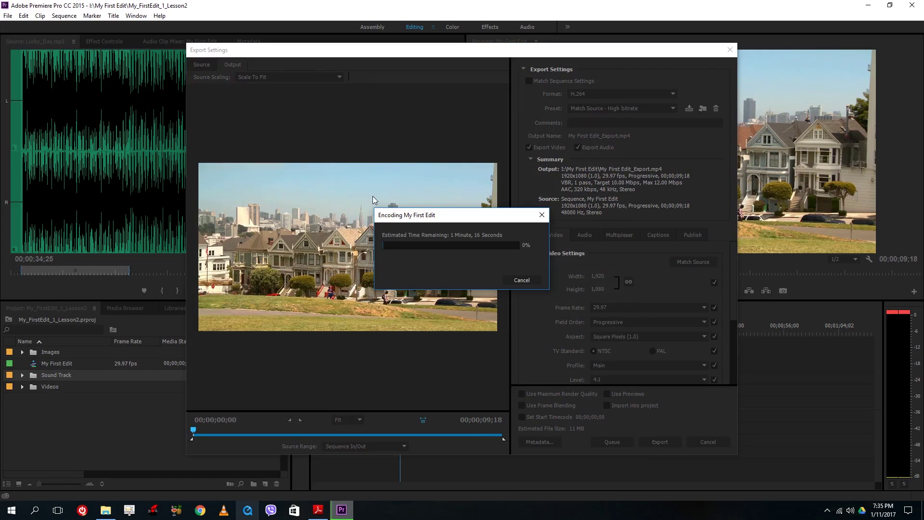
pyautogui.moveTo(475, 222); pyautogui.dragTo(420, 197)
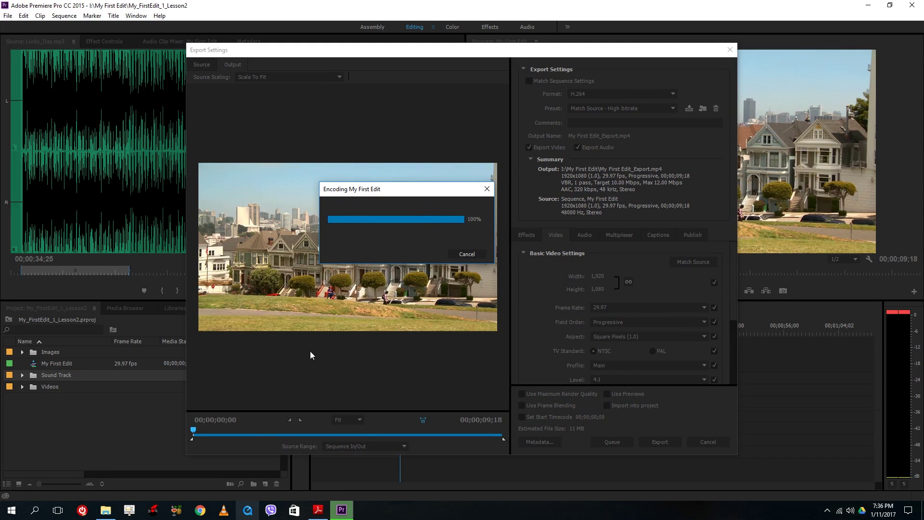
# Switch to File Explorer and play the exported My First Edit_Export video from the My First Edit folder
pyautogui.click(105, 510)
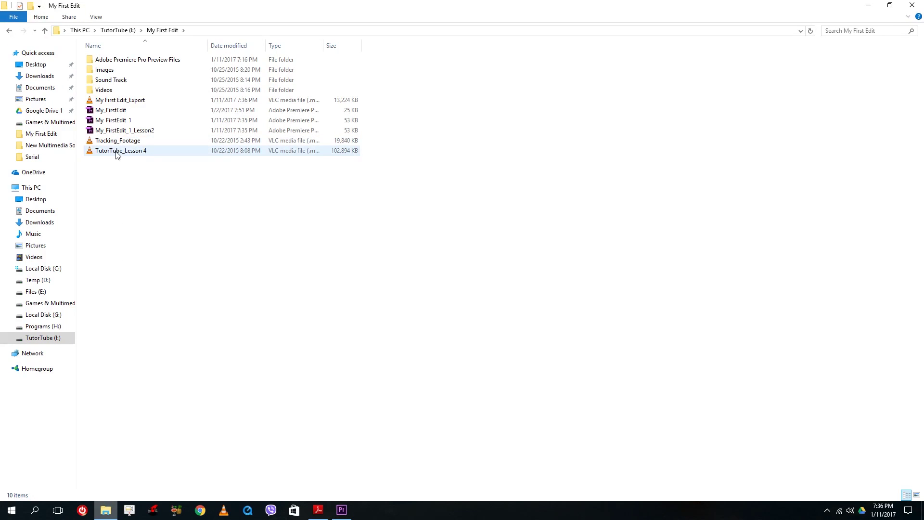
pyautogui.click(124, 101)
pyautogui.doubleClick(125, 101)
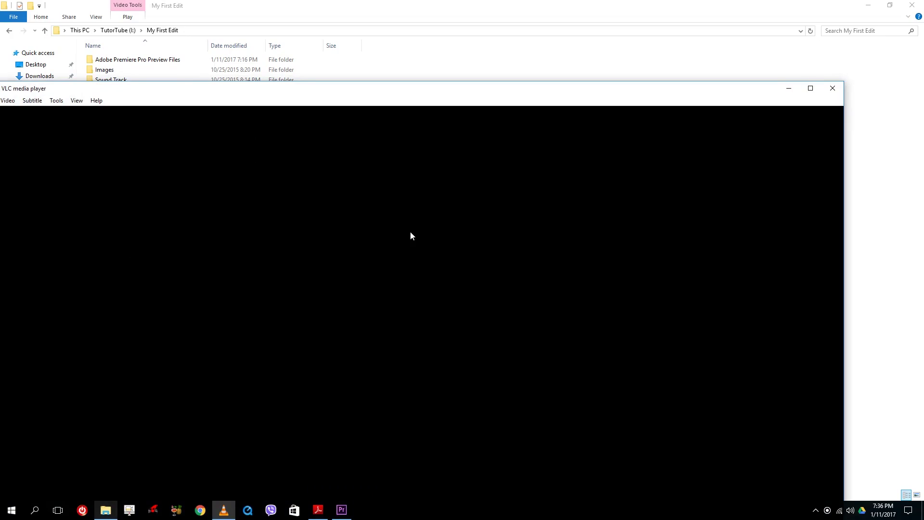